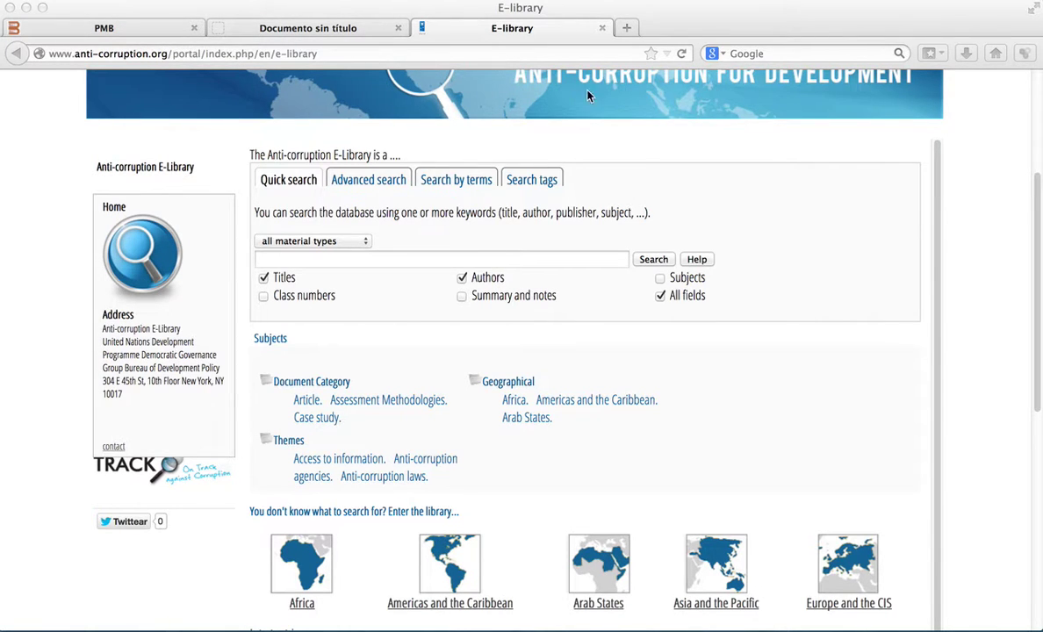
- Bring up the PMB login page
scroll(579, 195, "up", 5)
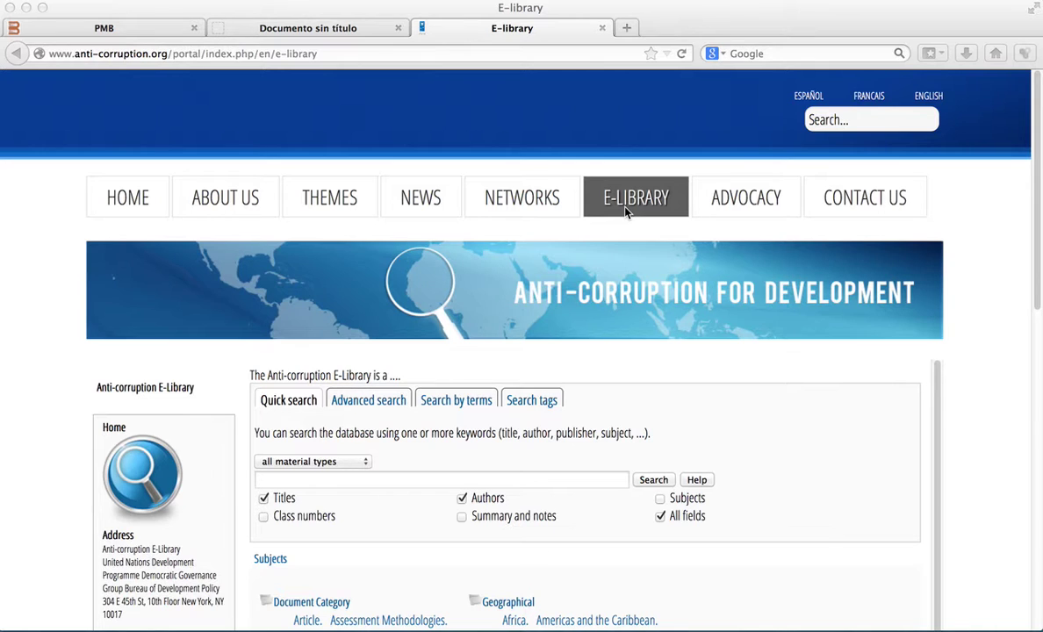
scroll(626, 211, "down", 2)
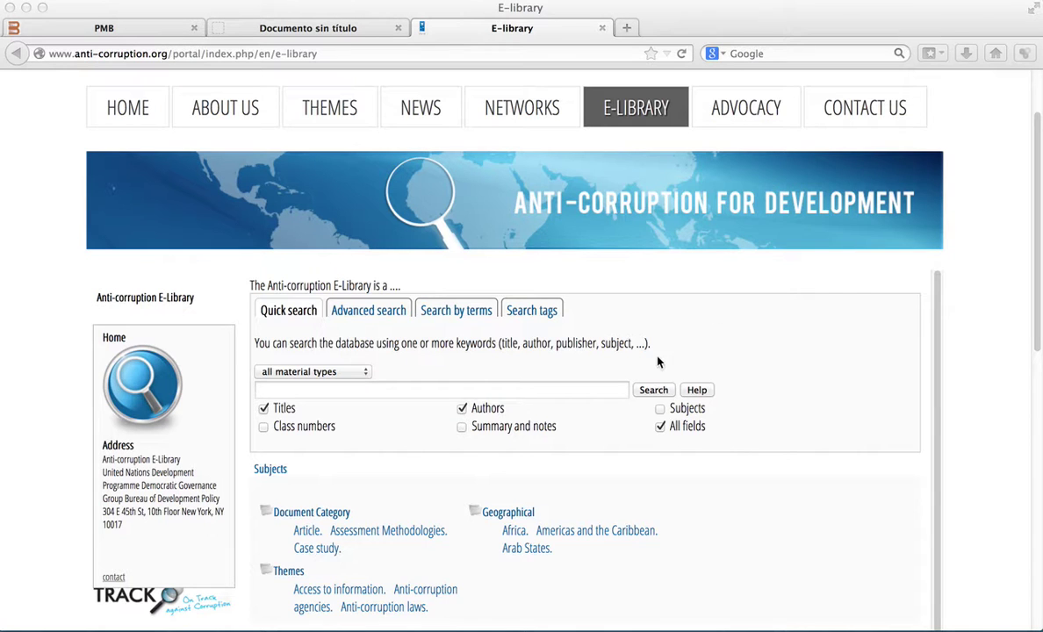
scroll(657, 362, "down", 4)
scroll(657, 362, "up", 4)
scroll(387, 530, "down", 4)
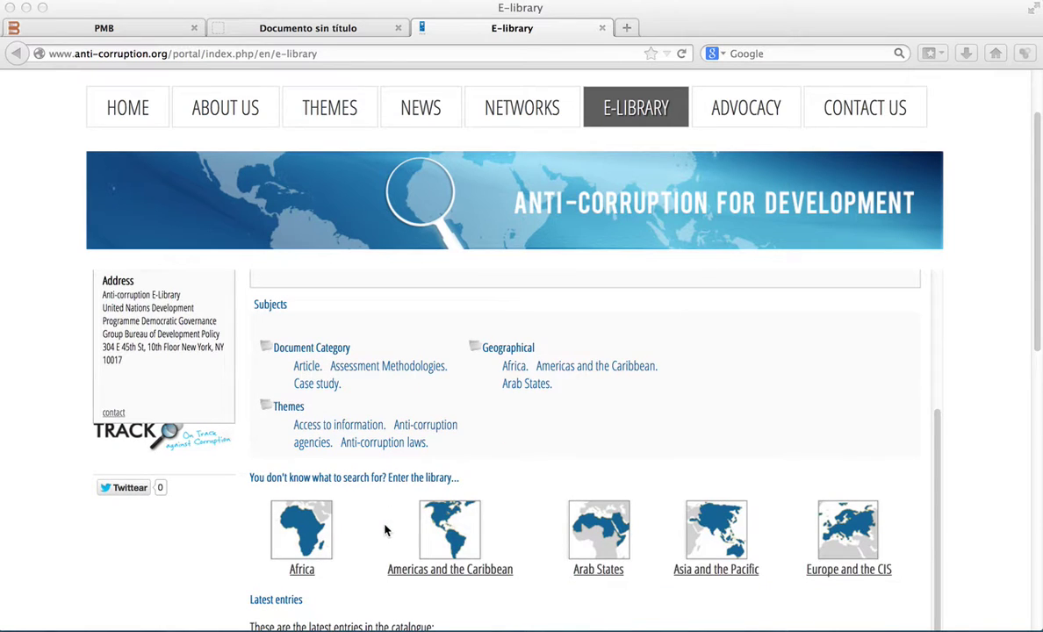
scroll(385, 530, "up", 4)
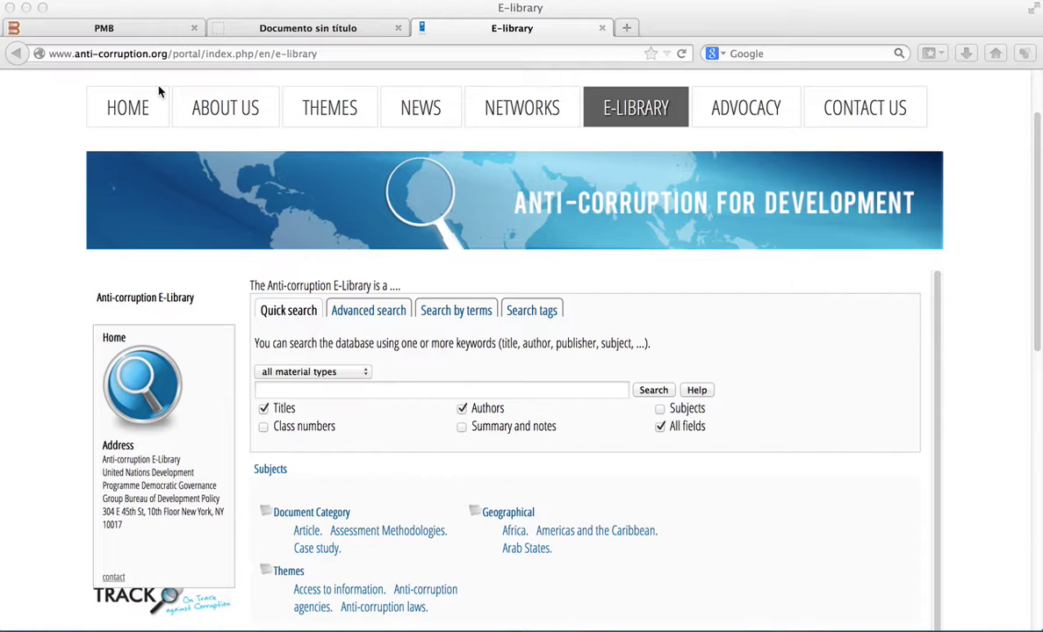
left_click(144, 31)
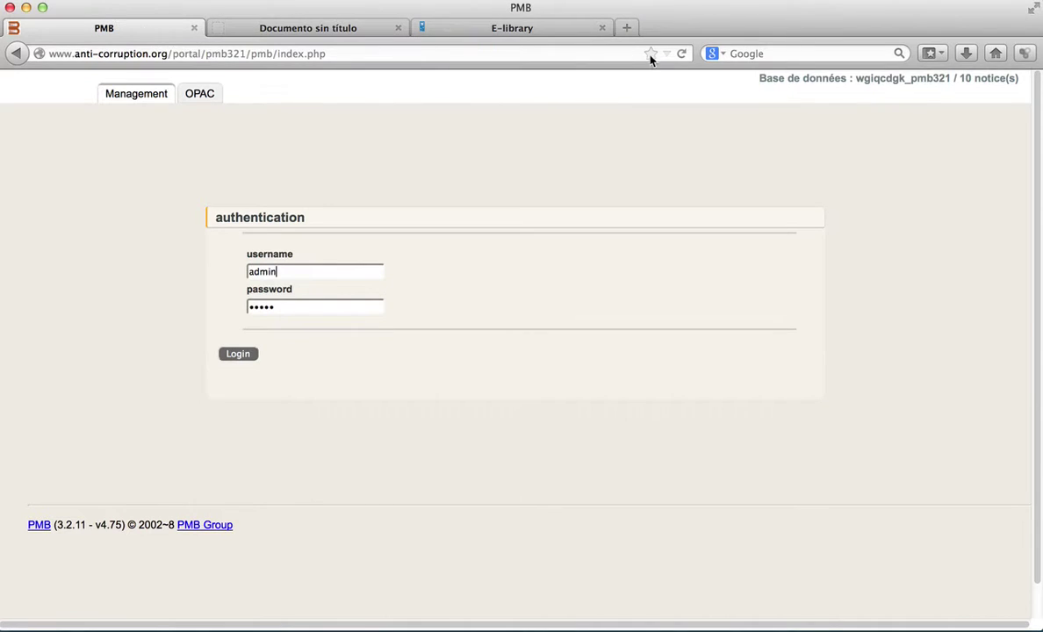
- Replace the prefilled admin username with the cataloguer's own account, enter its password and log in
left_click(292, 271)
key("BackSpace")
key("BackSpace")
key("BackSpace")
key("BackSpace")
key("BackSpace")
key("Tab")
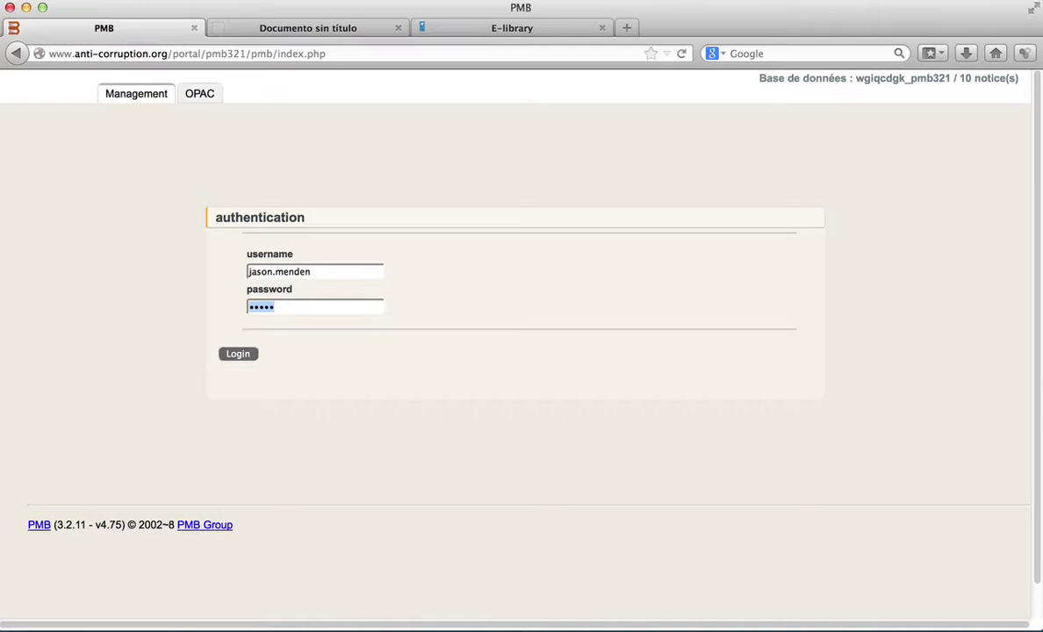
type("•••••••••")
left_click(238, 354)
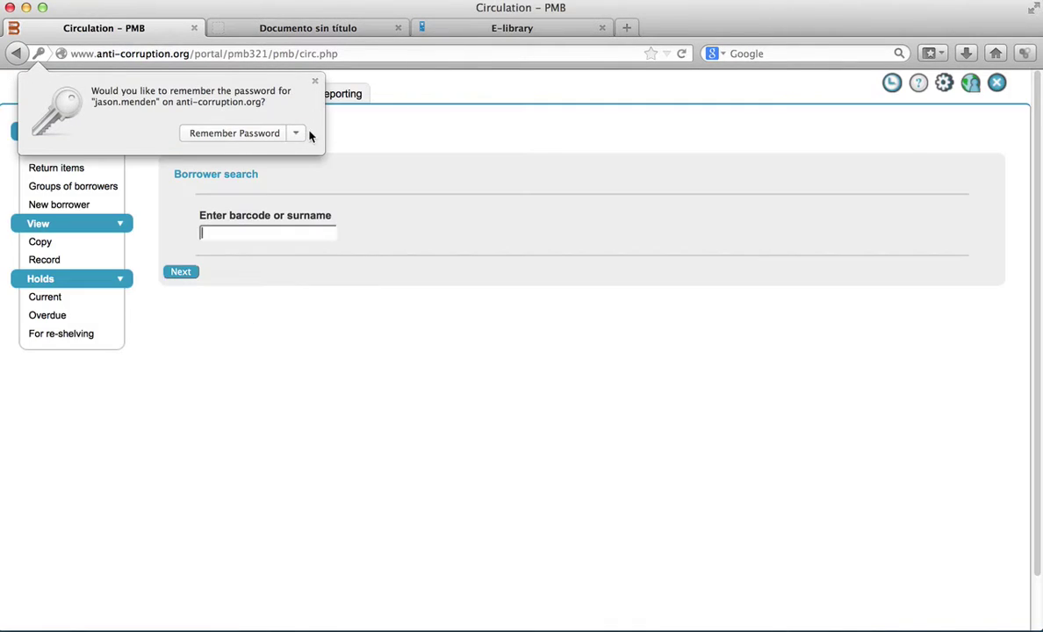
- Dismiss the save-password prompt and save the personal user settings, keeping English as default language
left_click(314, 81)
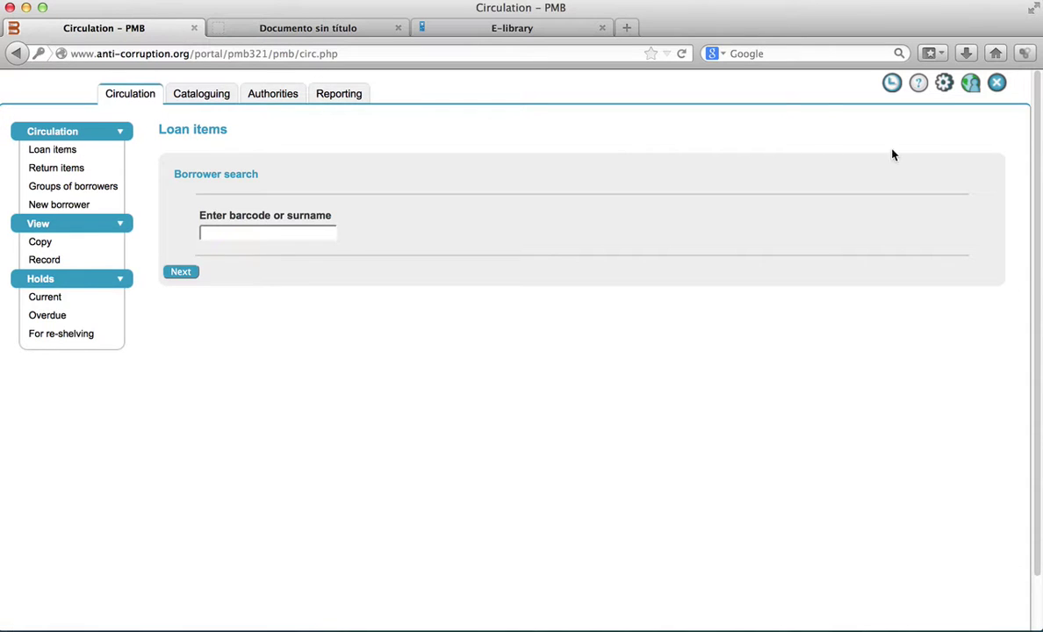
left_click(944, 86)
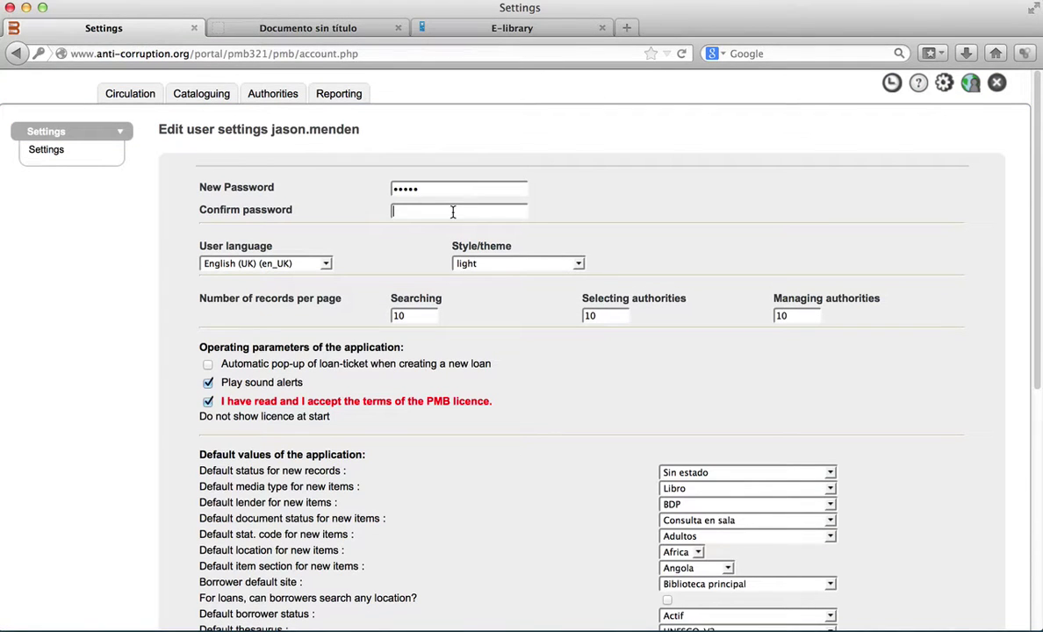
scroll(703, 228, "down", 5)
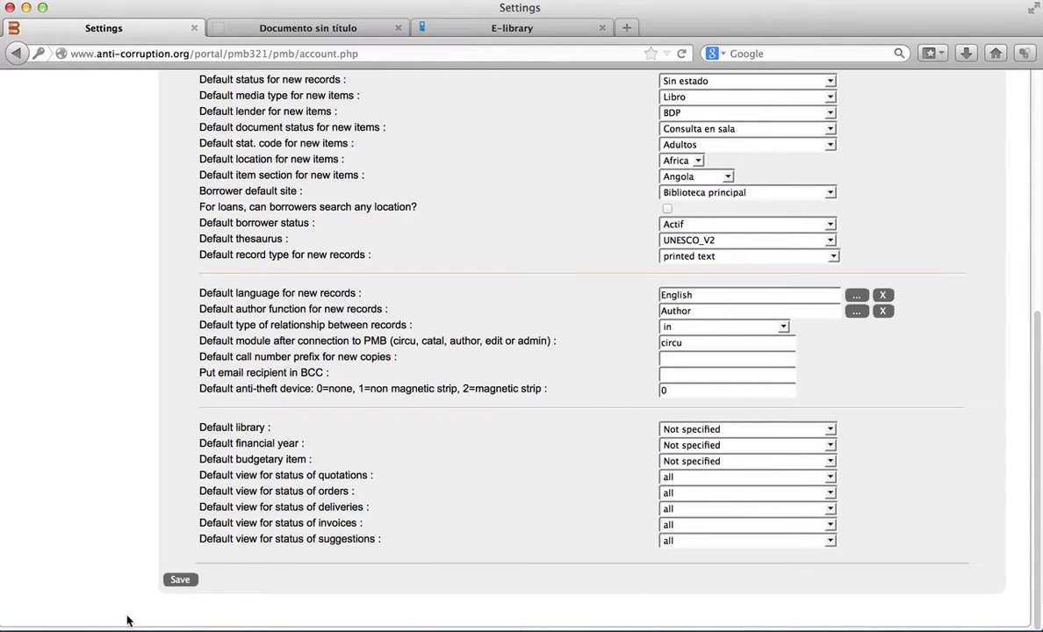
left_click(210, 625)
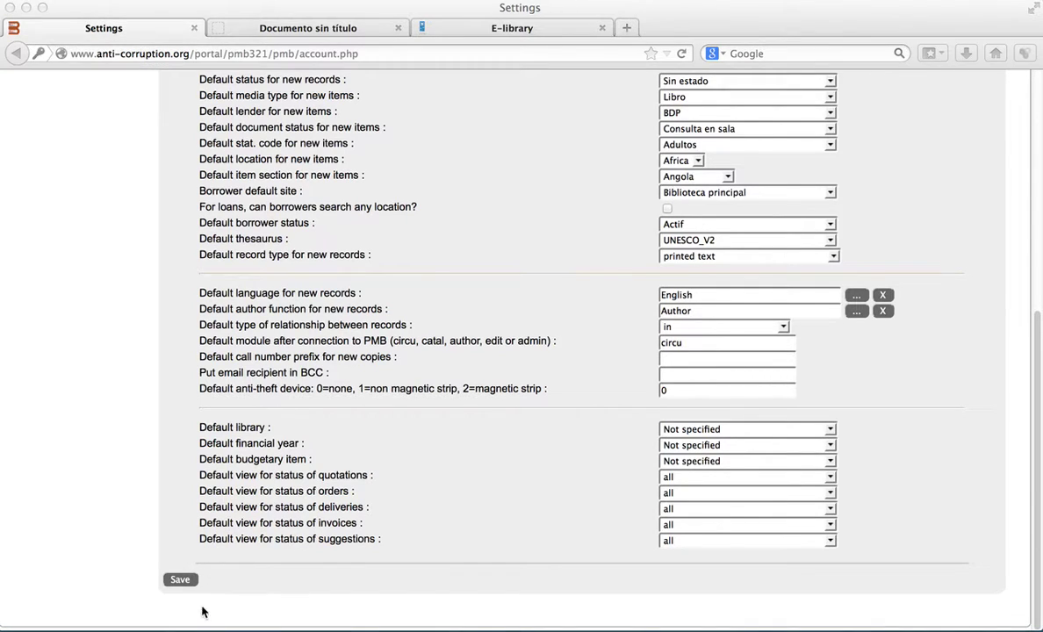
left_click(180, 580)
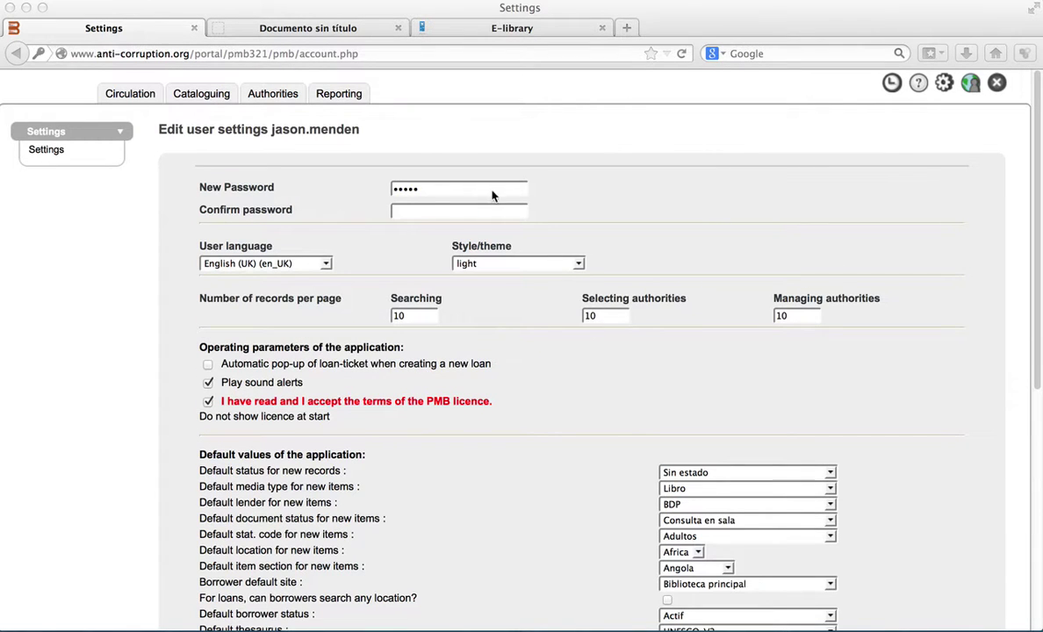
- In Circulation, collapse the Circulation, View and Holds sidebar groups, then switch to Cataloguing
left_click(123, 94)
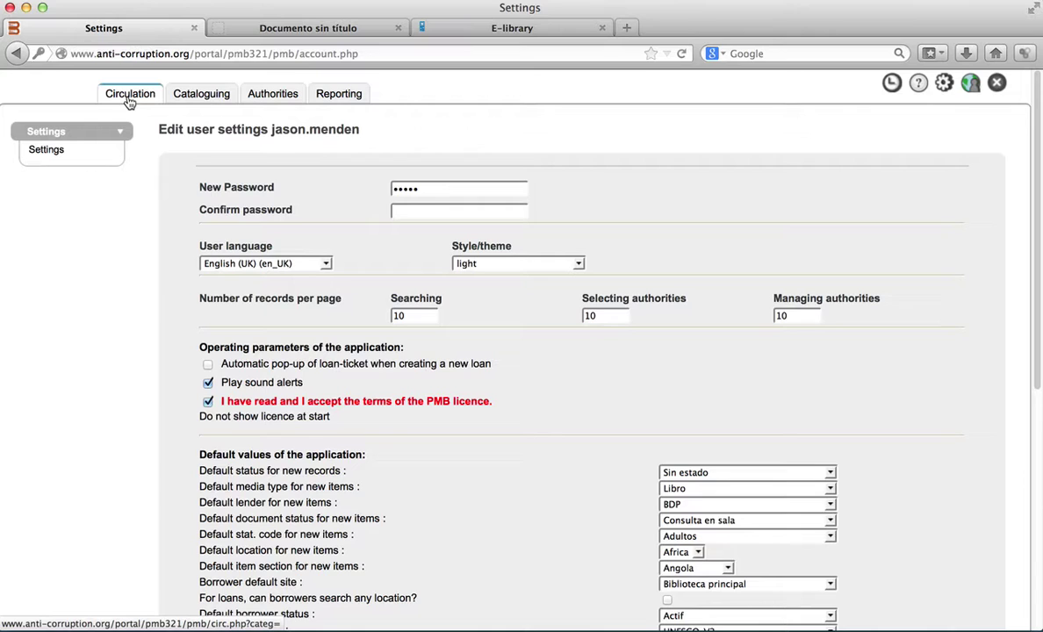
left_click(129, 98)
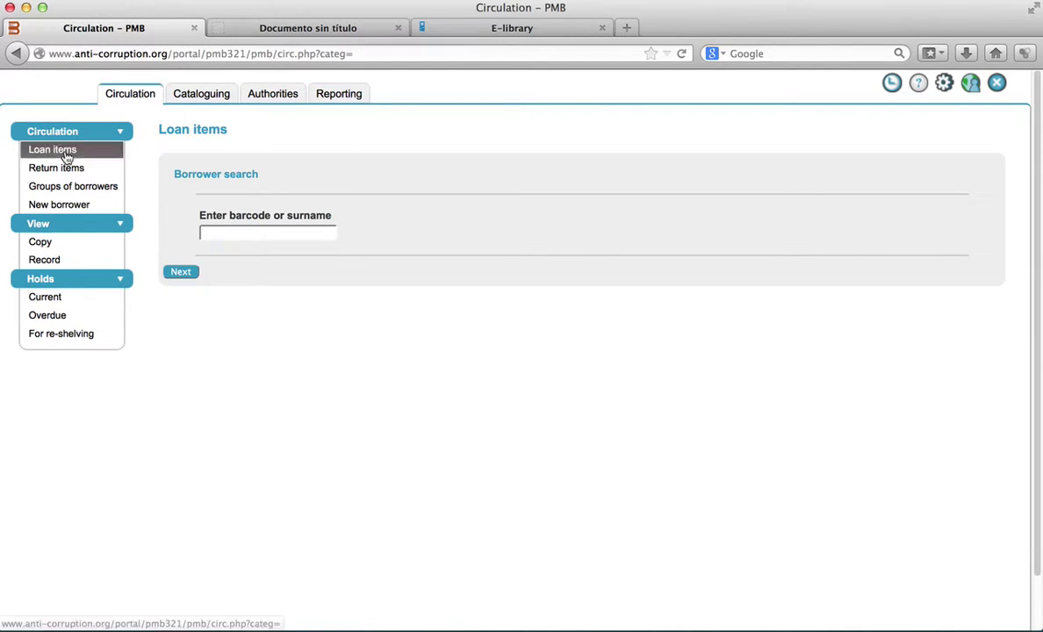
left_click(120, 135)
left_click(120, 152)
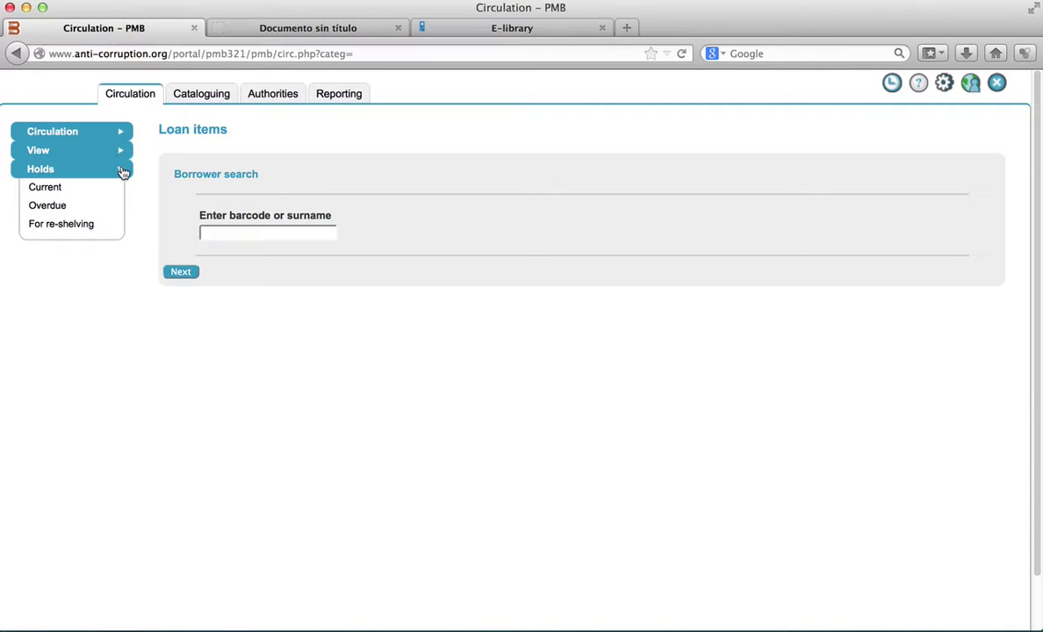
left_click(122, 168)
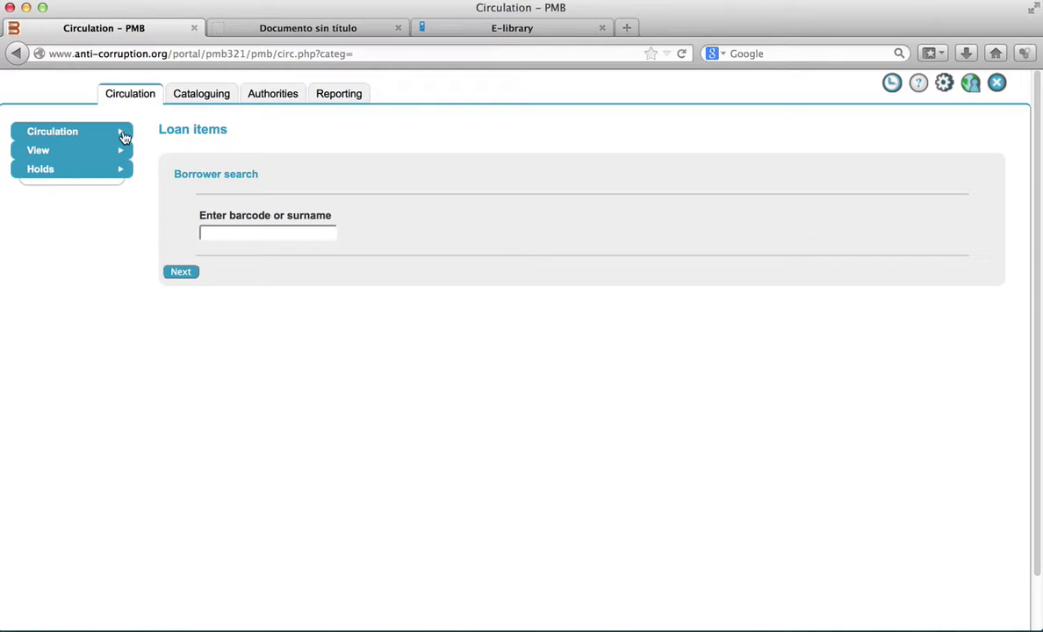
left_click(211, 100)
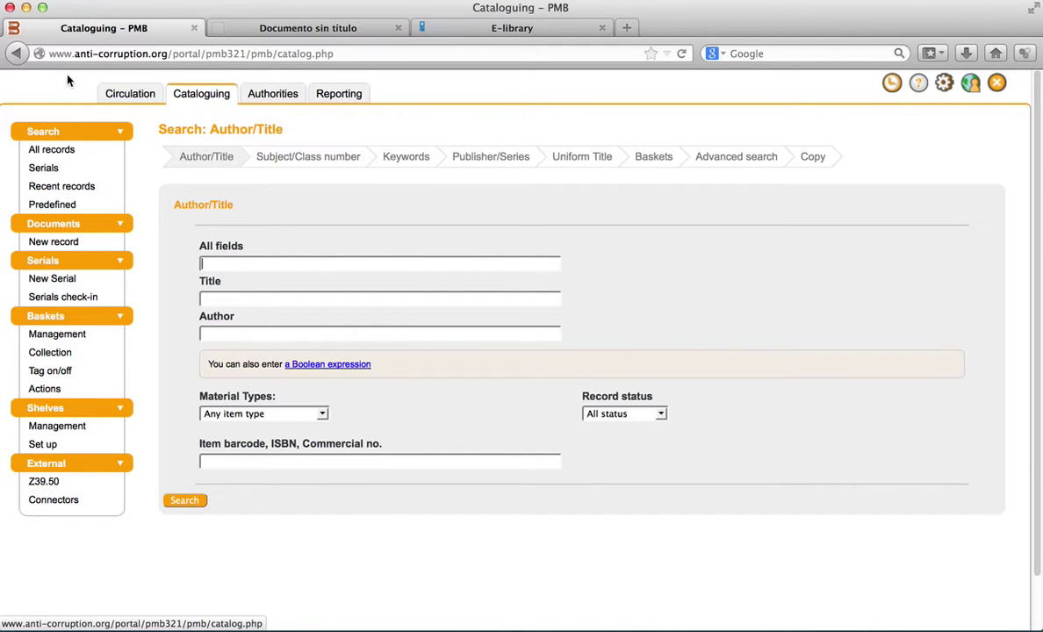
left_click(88, 136)
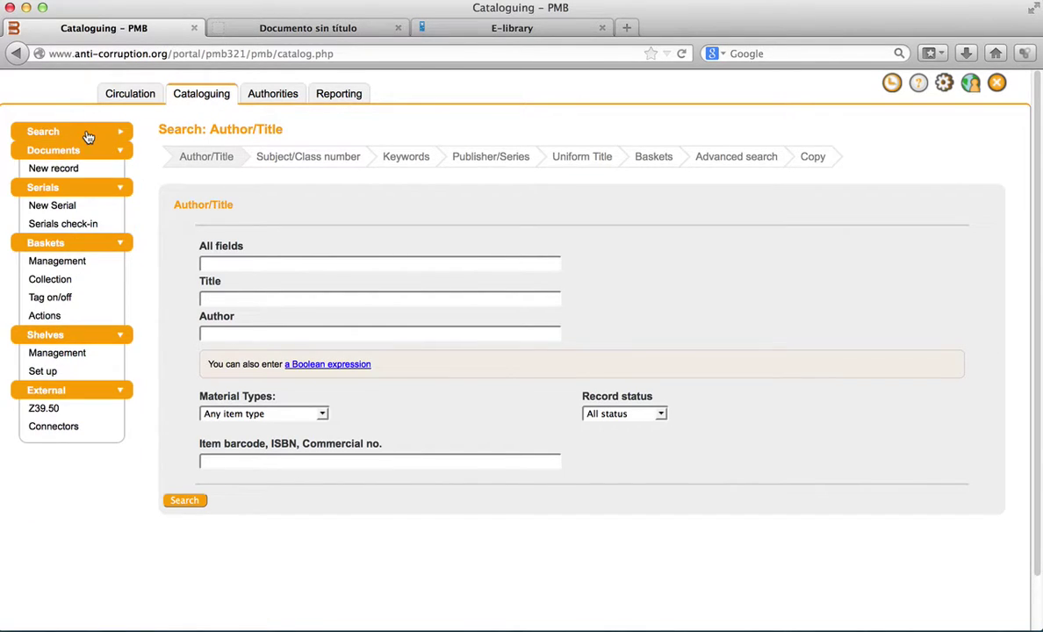
left_click(93, 155)
left_click(95, 156)
left_click(93, 131)
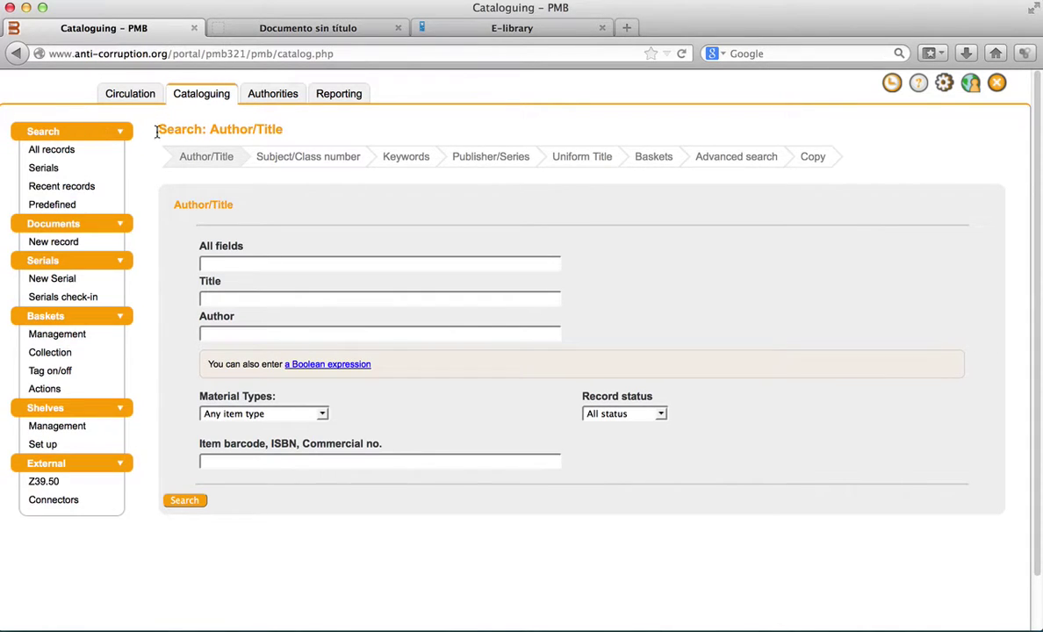
left_click_drag(158, 129, 226, 129)
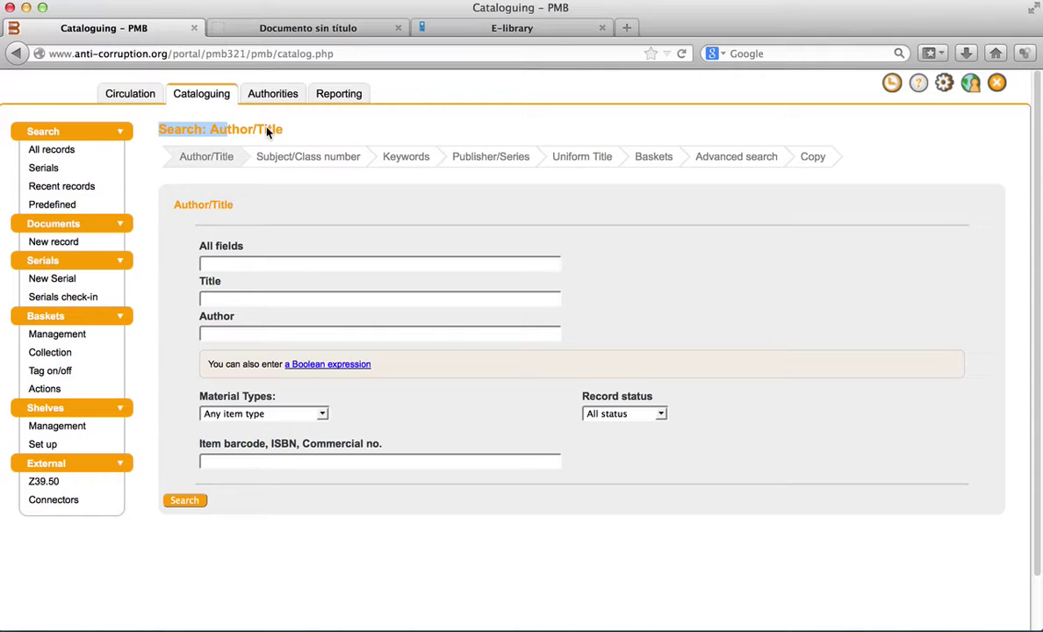
left_click(330, 133)
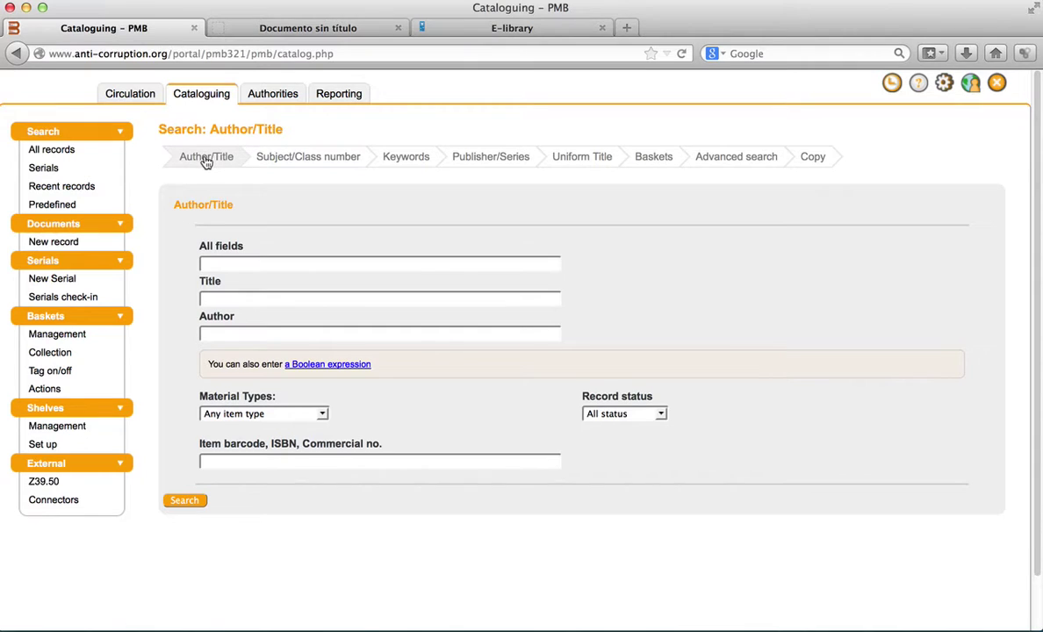
left_click(274, 165)
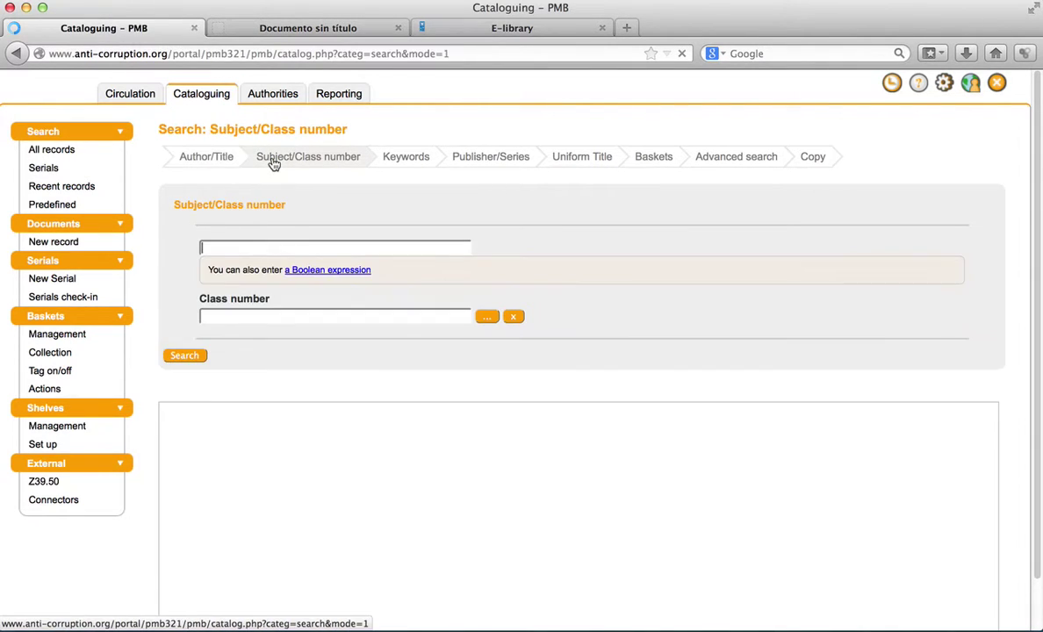
left_click(415, 166)
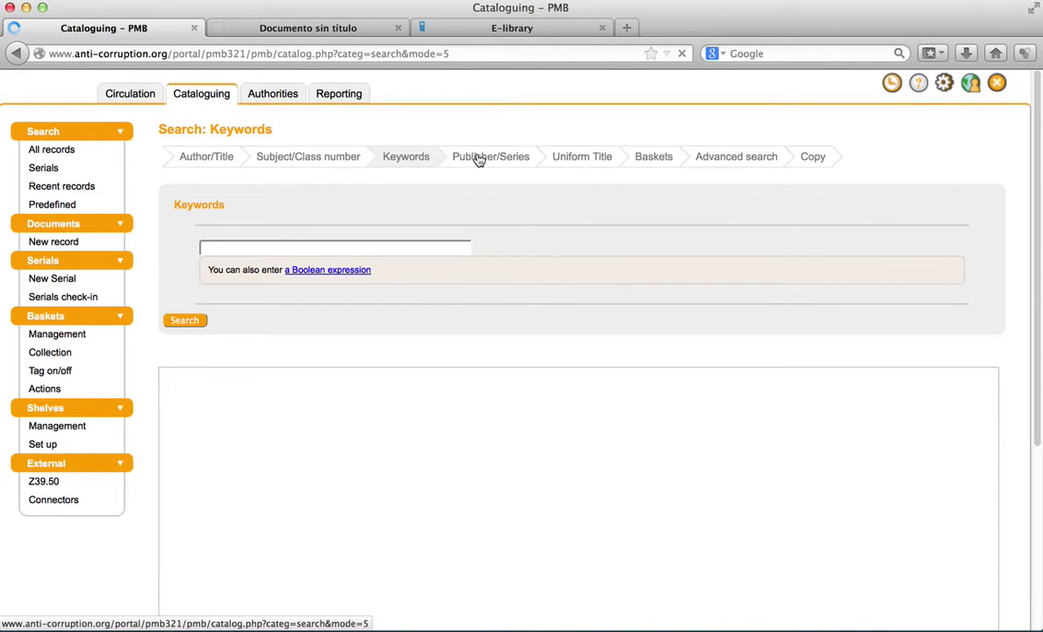
left_click(478, 159)
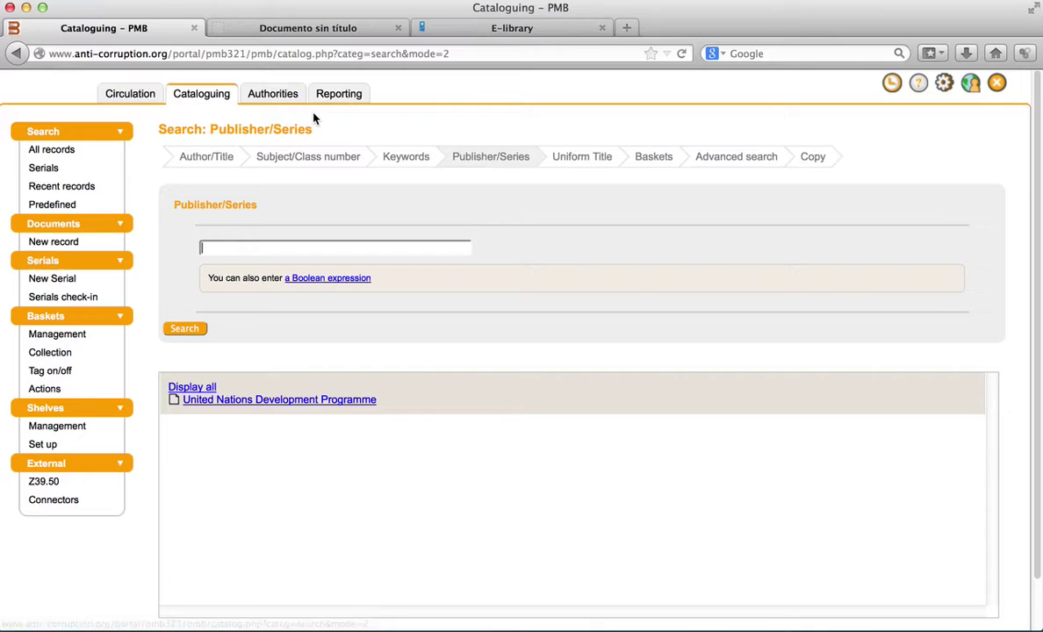
left_click(217, 162)
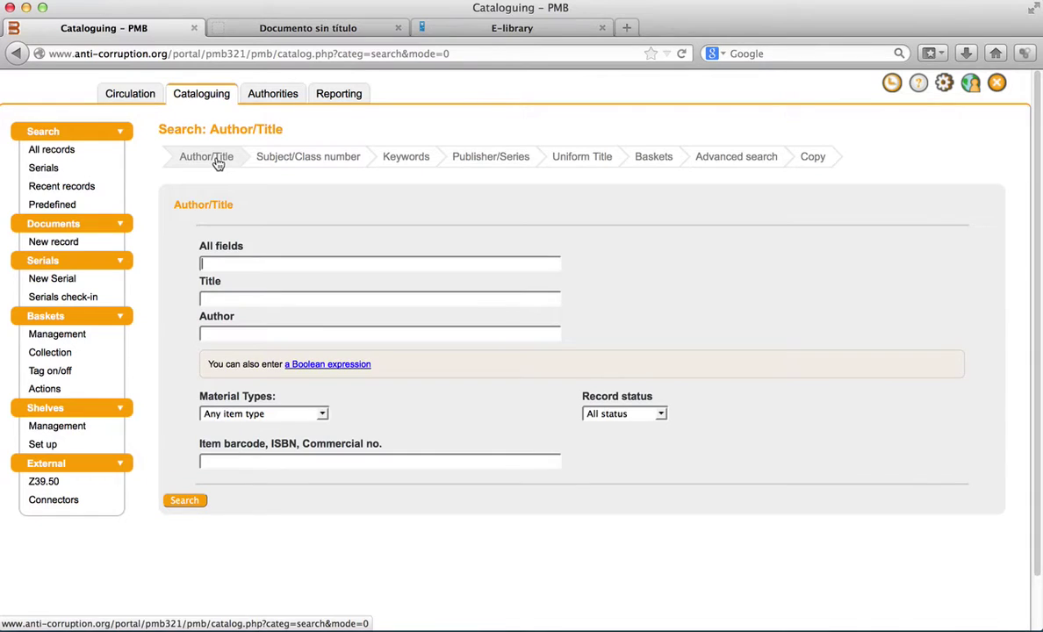
- Search all fields for 'Development' and expand the first result, Tackling corruption, transforming lives
left_click(249, 266)
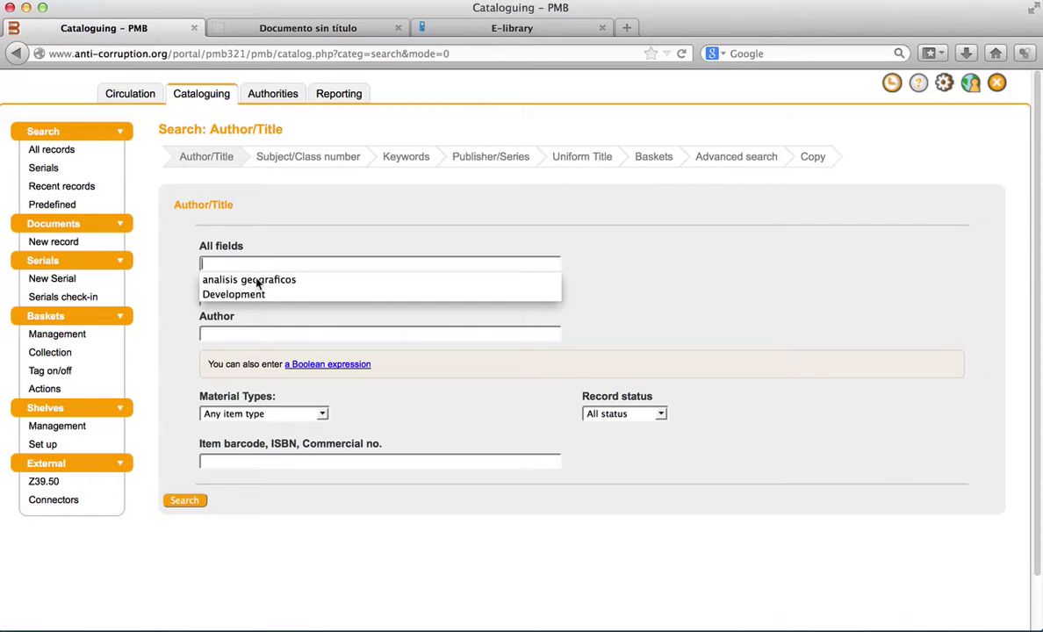
left_click(262, 296)
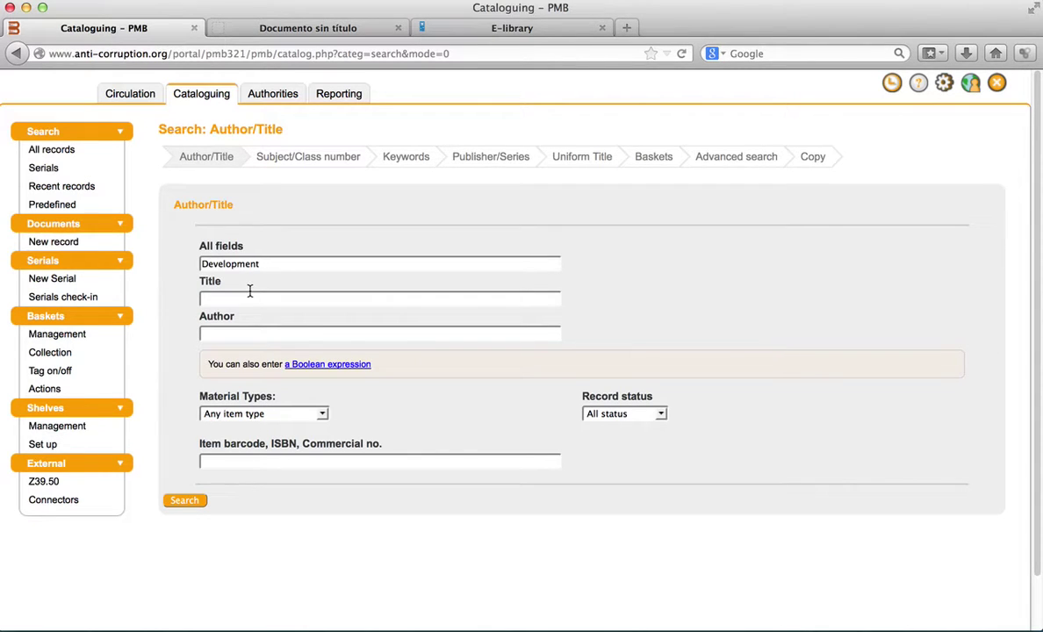
left_click(186, 506)
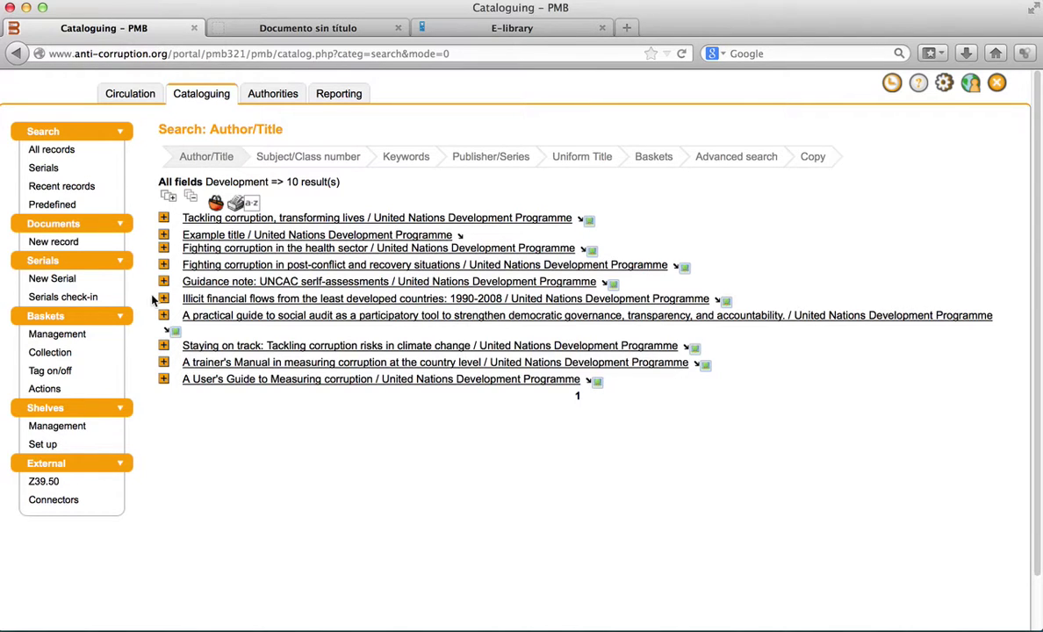
left_click(164, 219)
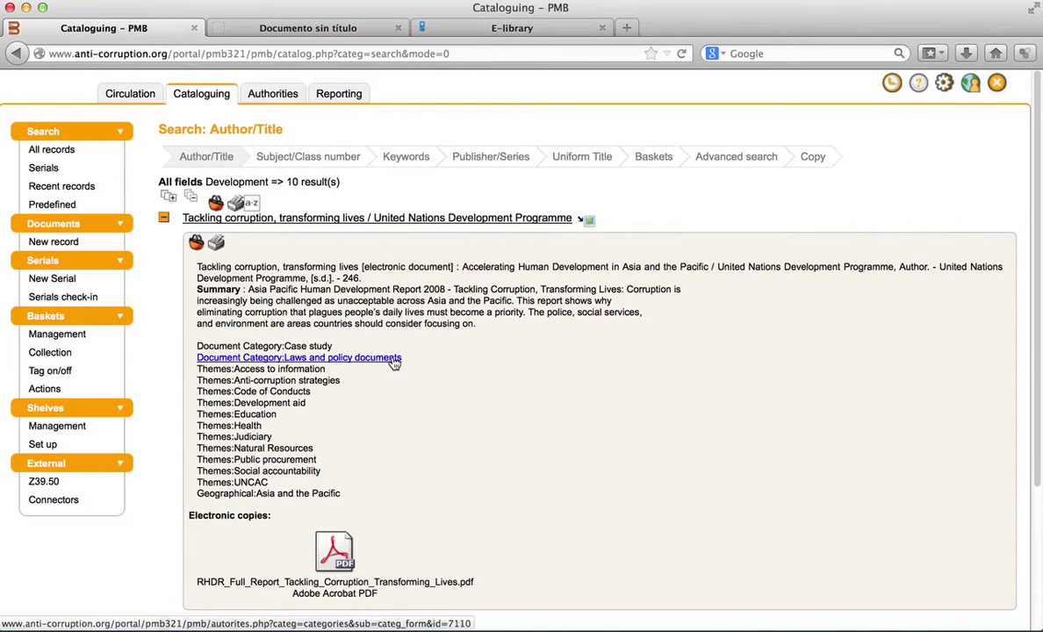
scroll(392, 361, "down", 3)
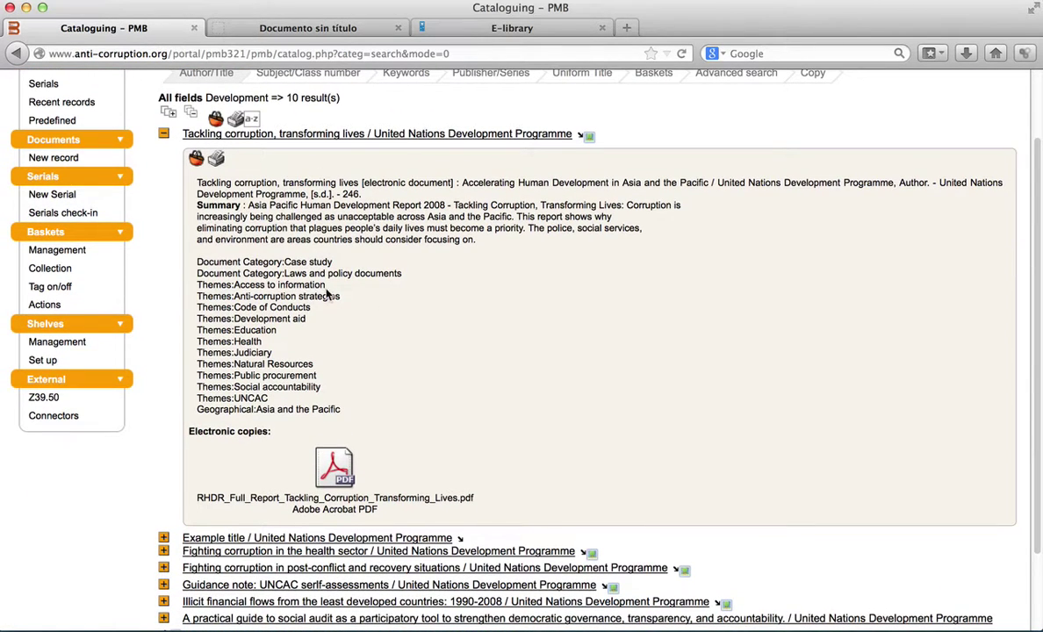
scroll(435, 473, "down", 1)
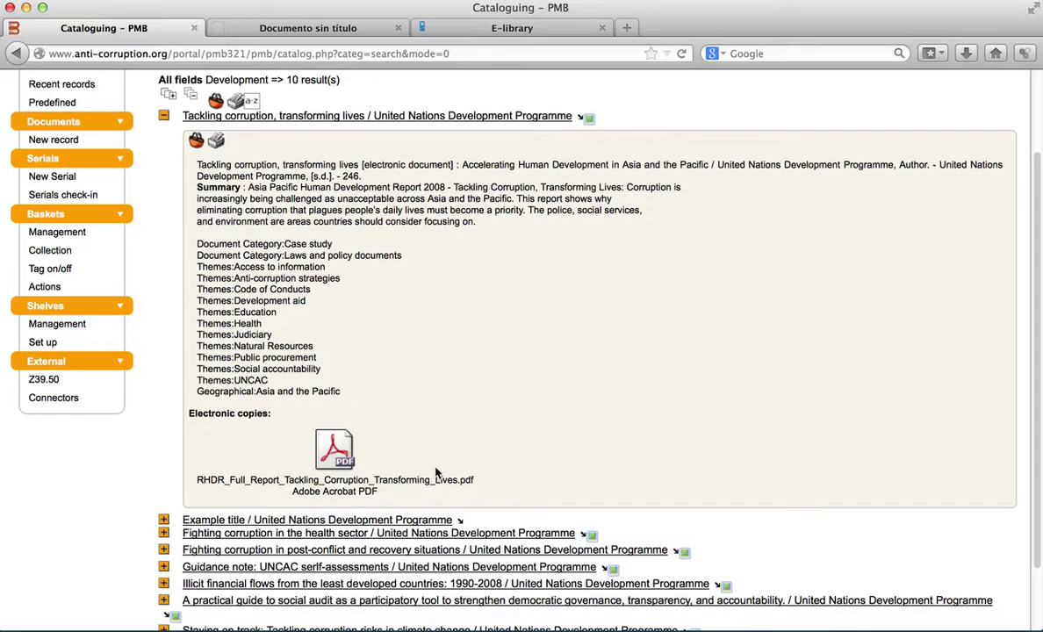
scroll(435, 473, "up", 4)
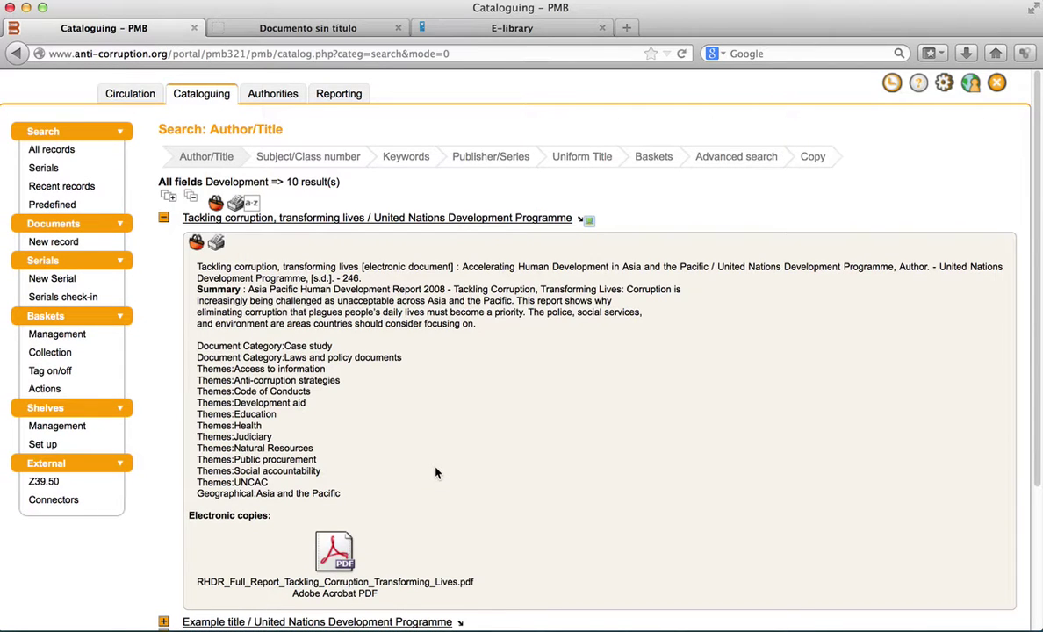
- Review the full Tackling corruption, transforming lives record and its electronic copies, then list recent records
left_click(364, 226)
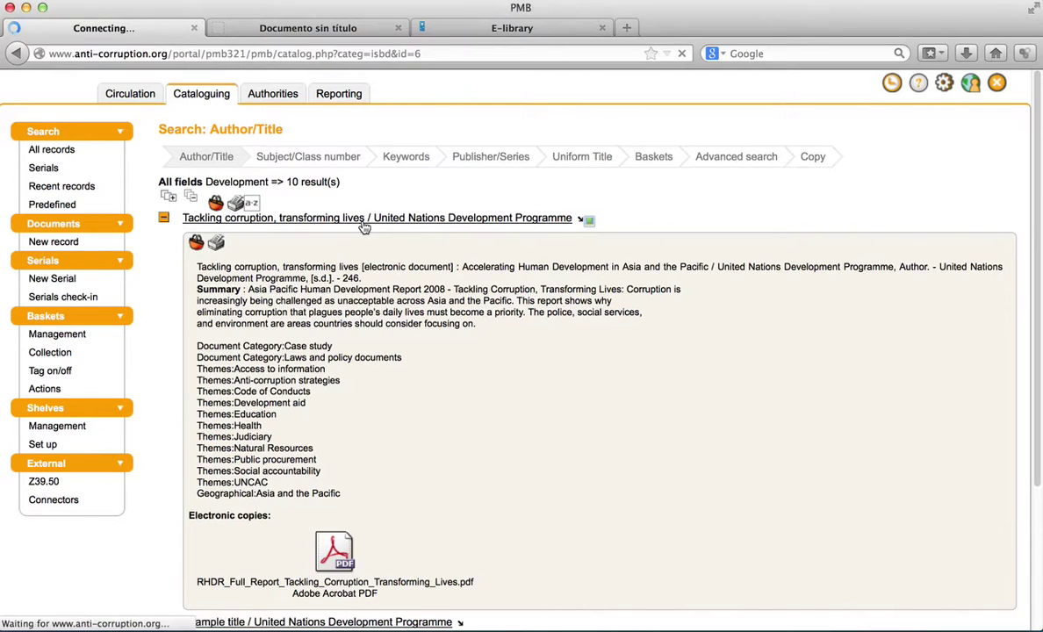
scroll(364, 226, "down", 3)
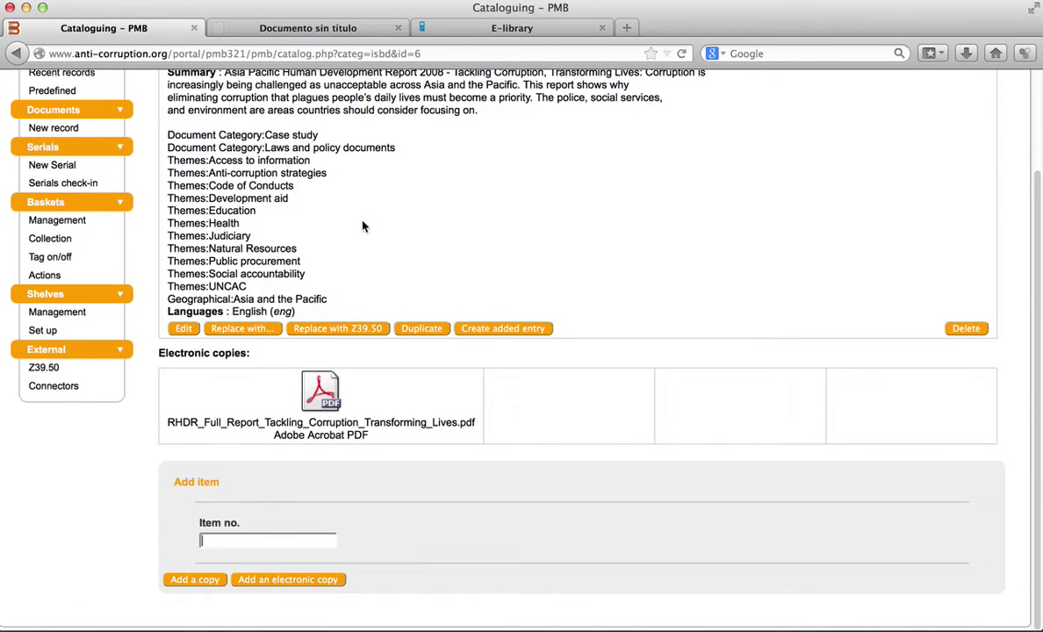
scroll(362, 227, "up", 3)
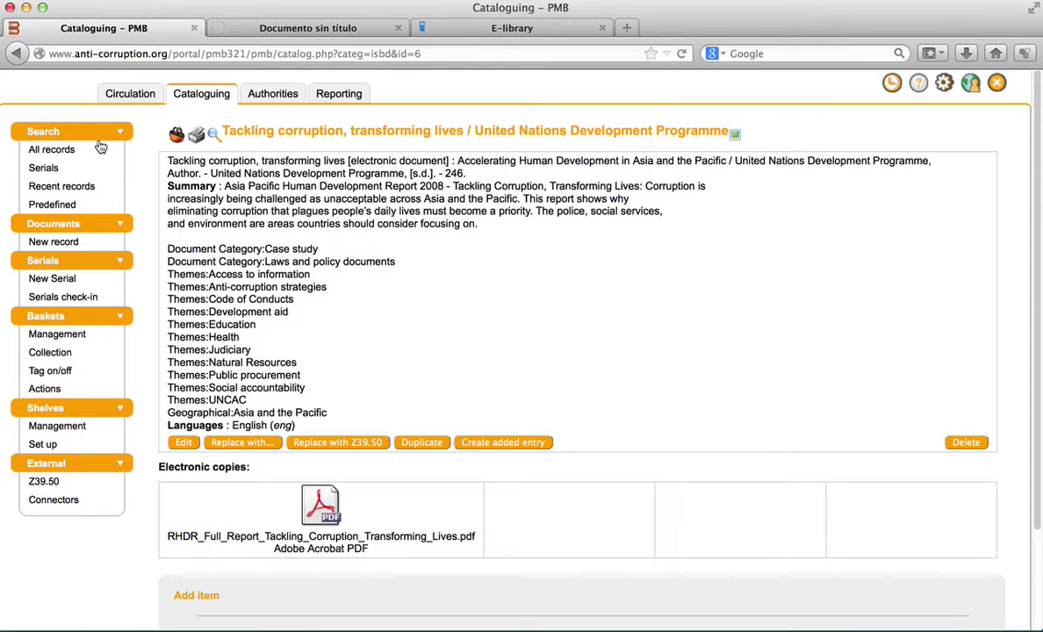
left_click(52, 189)
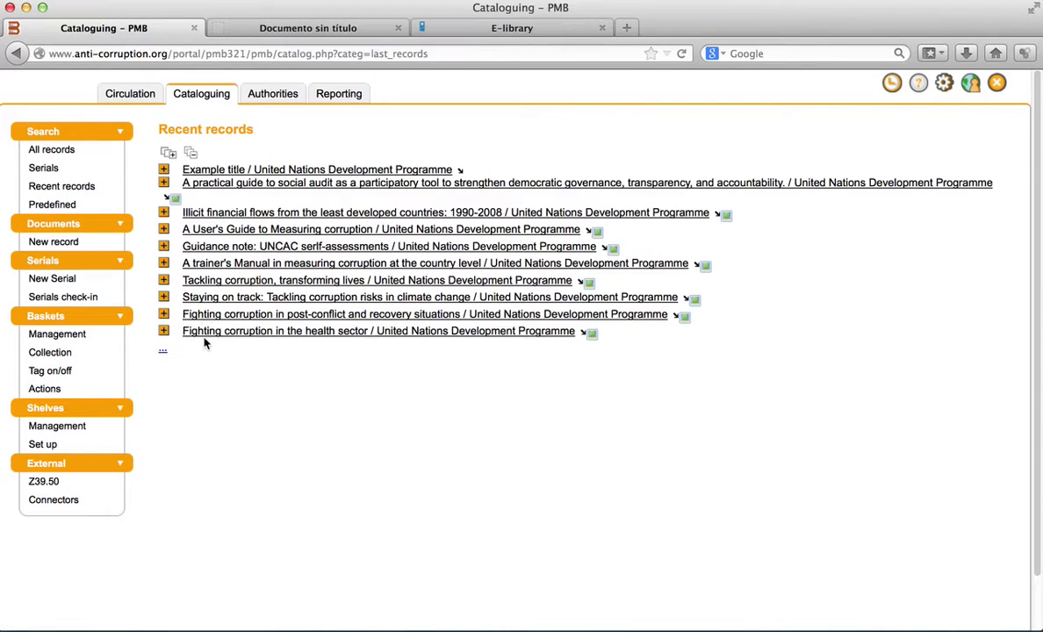
- Collapse and re-expand the Documents menu section beside the Recent records list
left_click(72, 226)
left_click(72, 226)
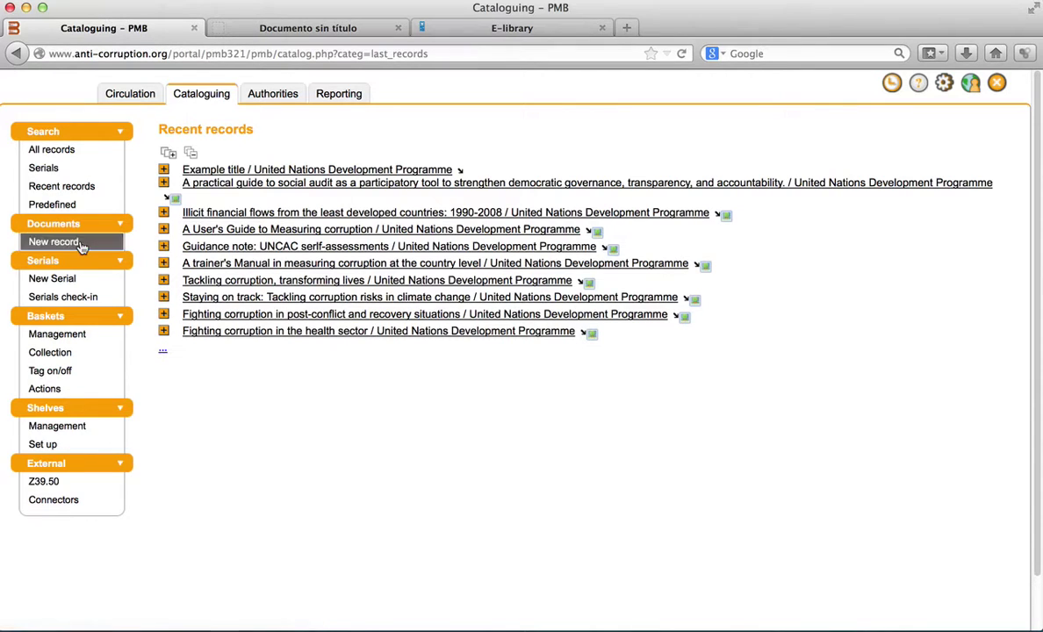
- Start a new document record without an ISBN to reach the blank cataloguing form
left_click(79, 245)
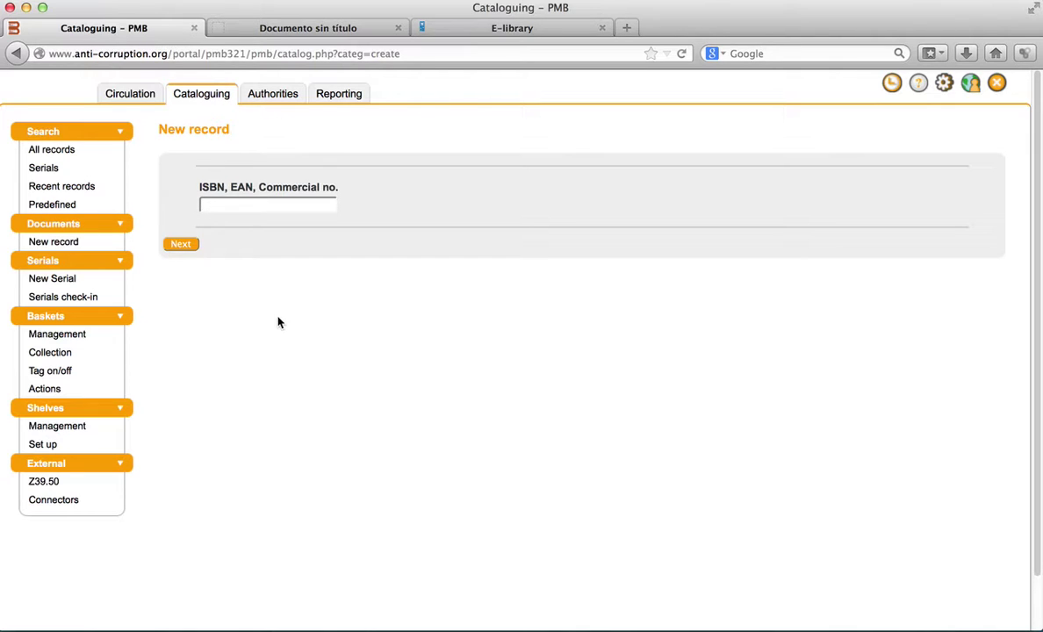
left_click(185, 245)
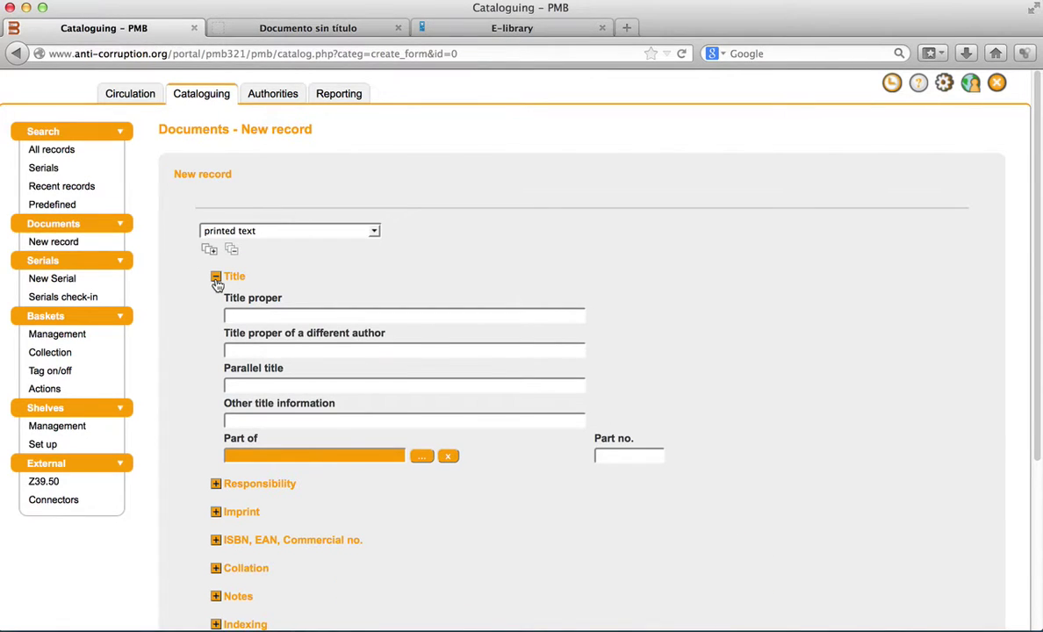
- Set the new record's document type to electronic document
left_click(216, 277)
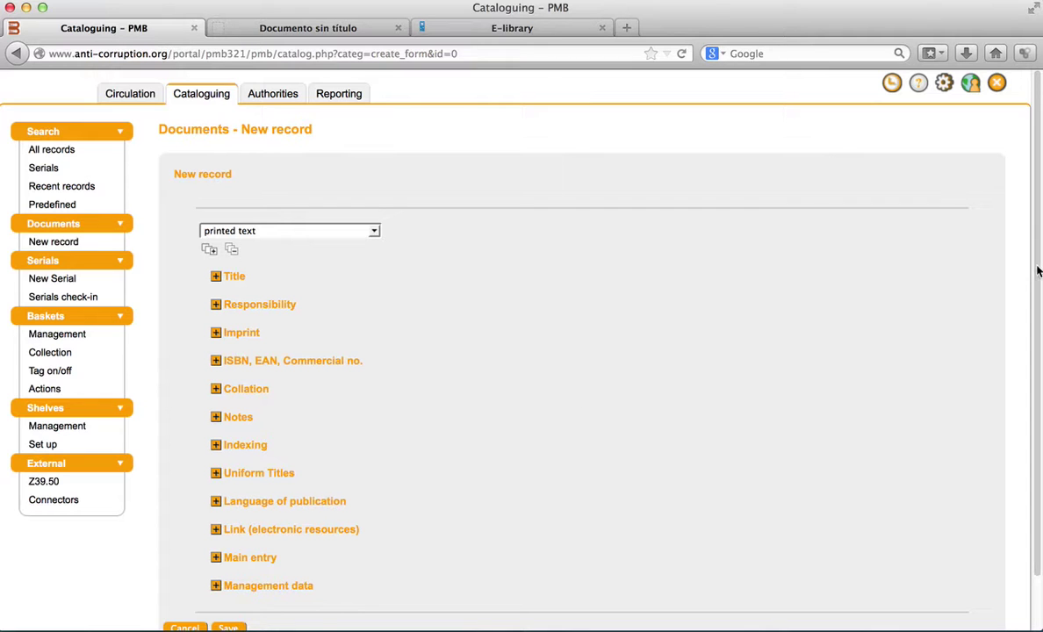
left_click_drag(1031, 272, 1029, 323)
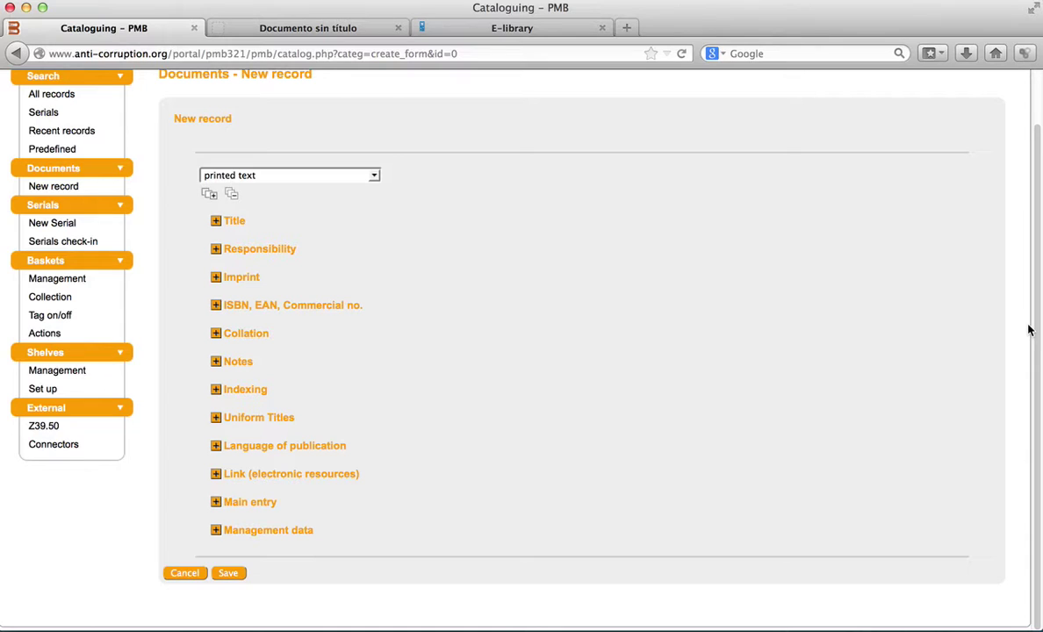
left_click(375, 177)
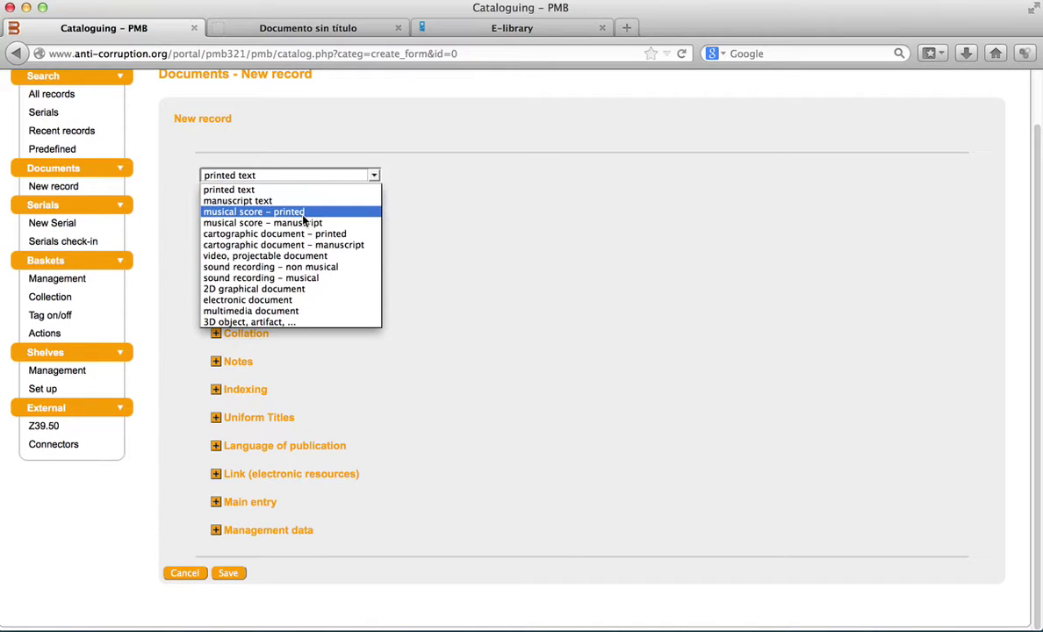
left_click(249, 300)
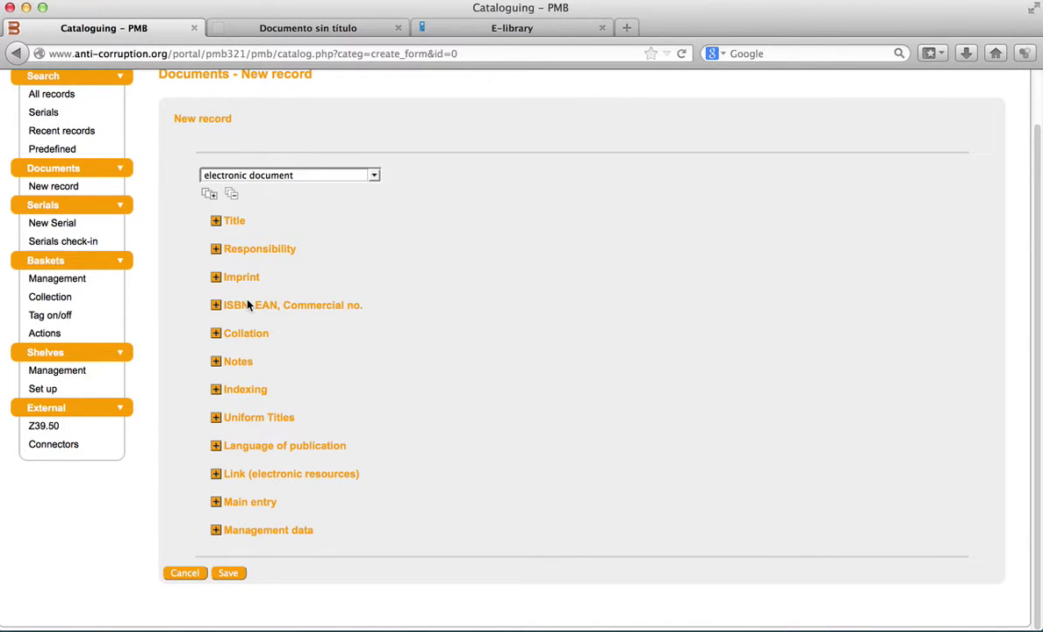
- Enter 'Example title' as the Title proper using the autocomplete suggestion
left_click(215, 221)
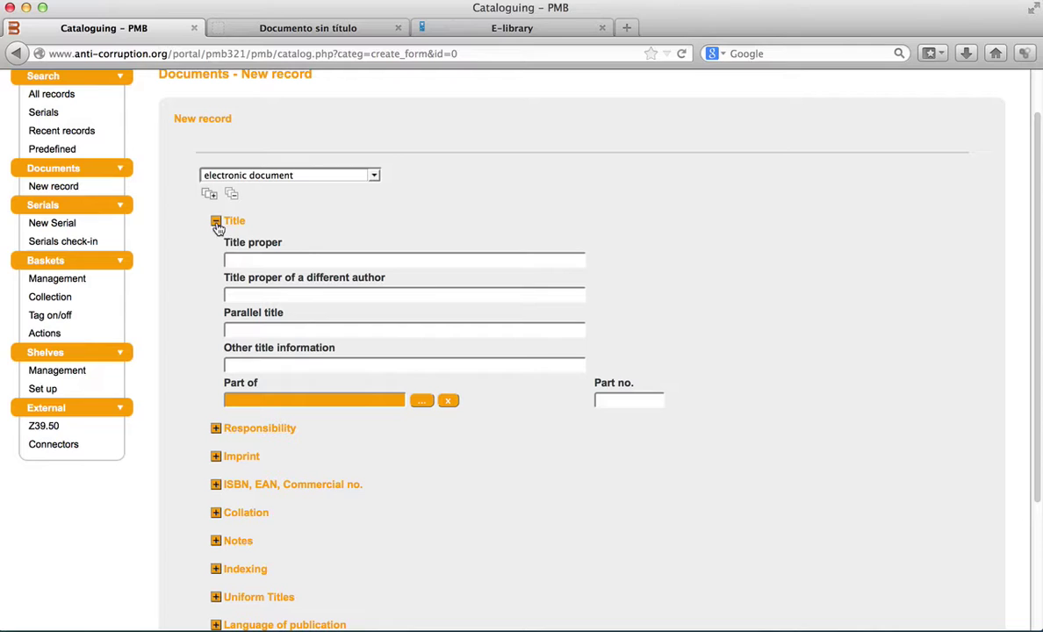
left_click(237, 257)
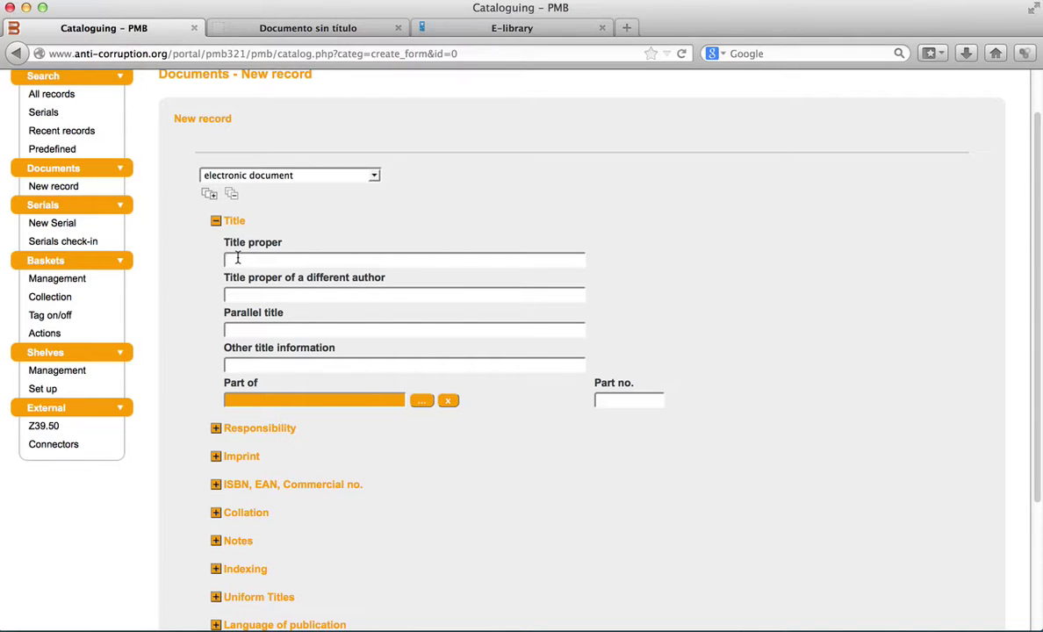
type("Title")
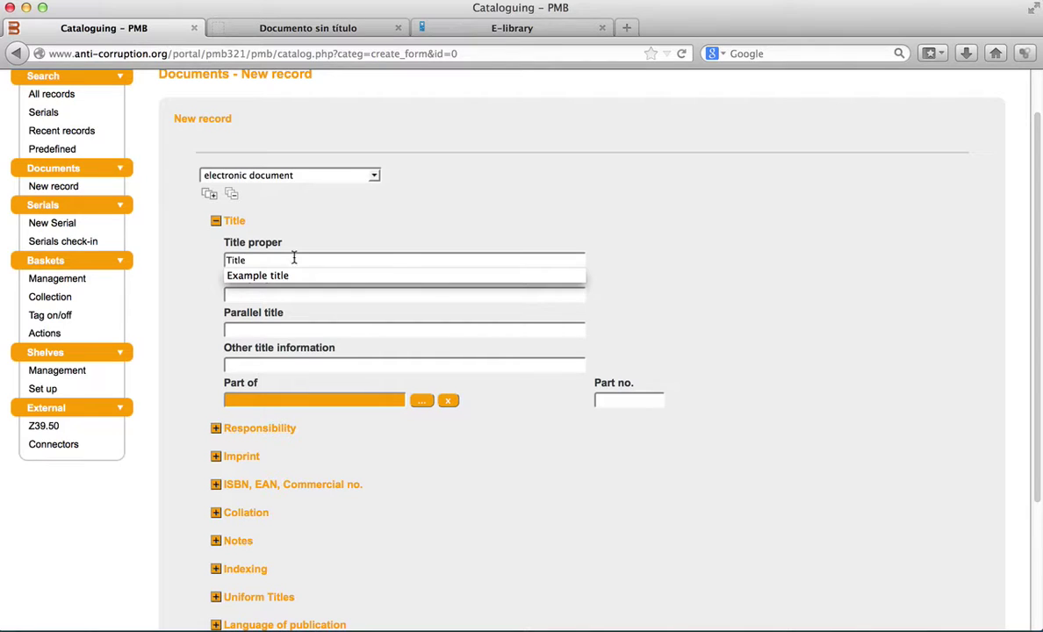
left_click(410, 280)
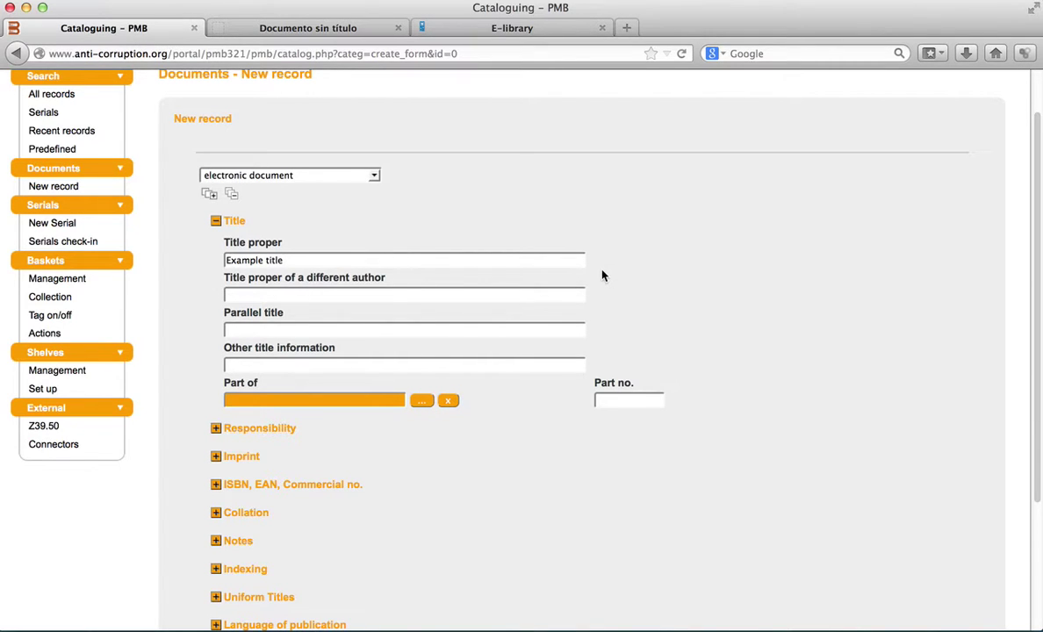
scroll(602, 275, "down", 3)
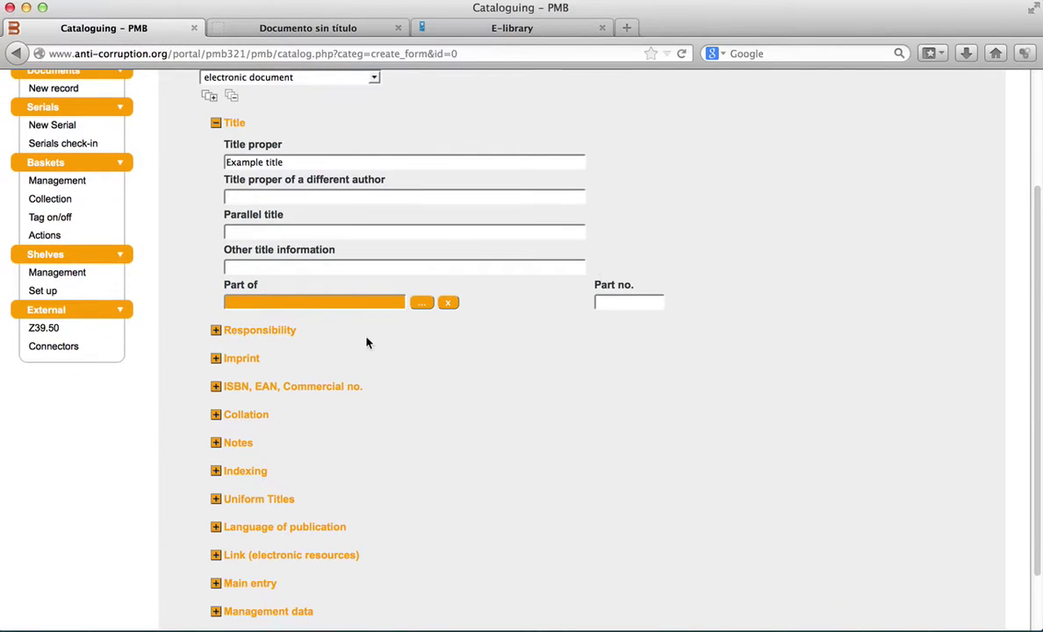
- Open the primary author picker and try searching existing authors for 'un'
left_click(216, 332)
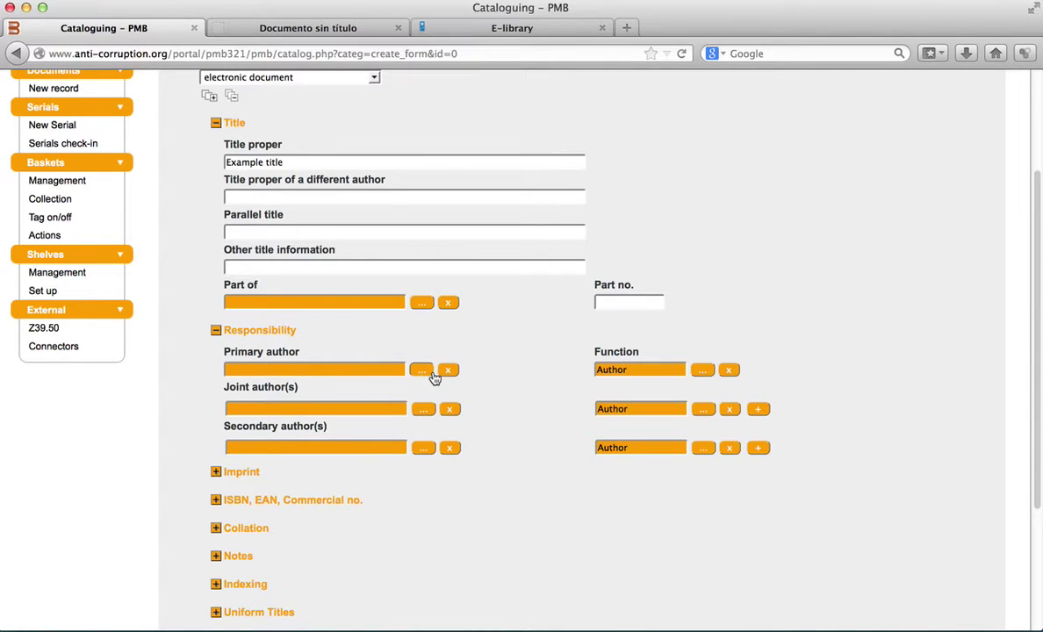
left_click(423, 374)
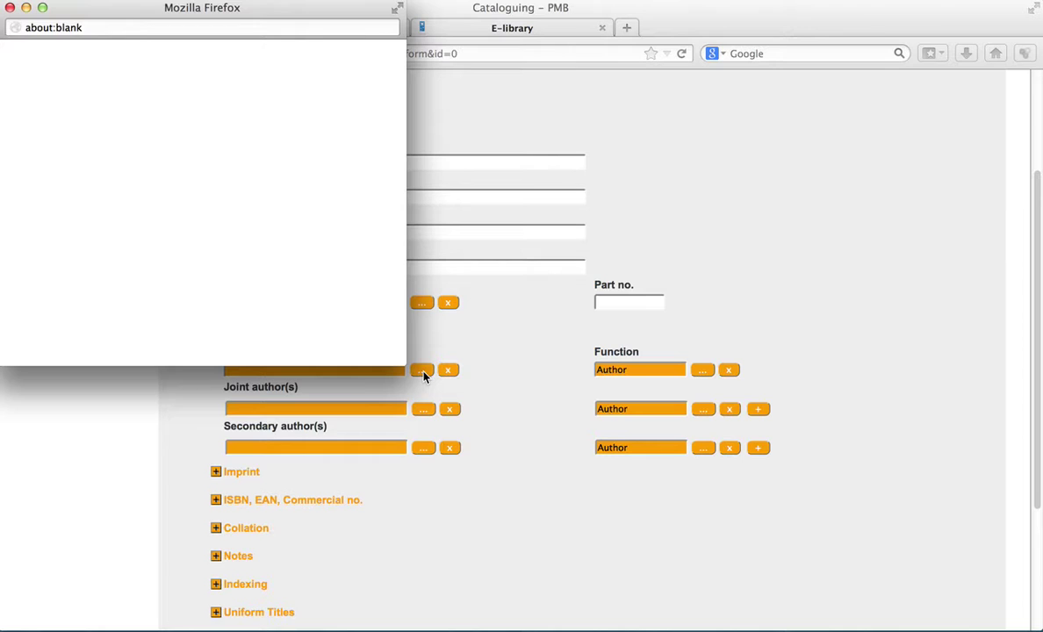
left_click(406, 364)
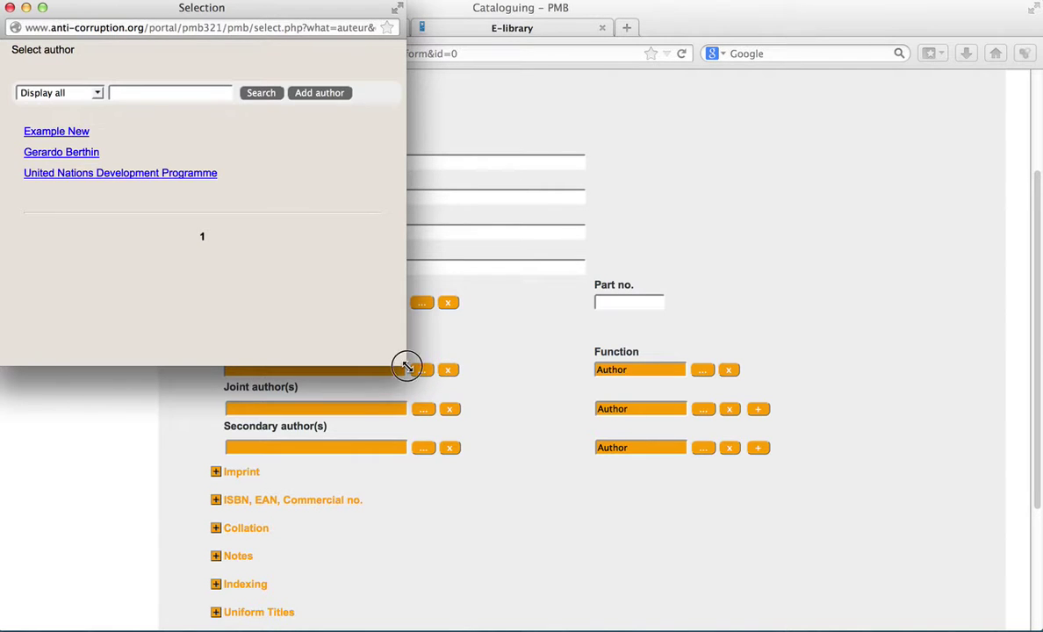
left_click_drag(373, 312, 342, 267)
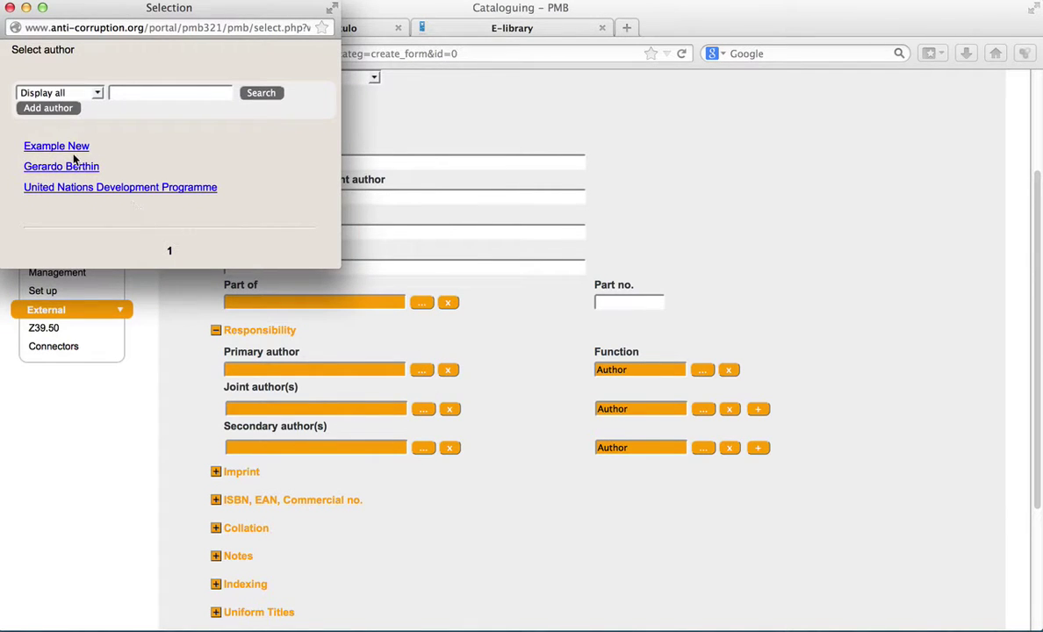
left_click(98, 93)
left_click(98, 93)
type("un")
left_click(249, 104)
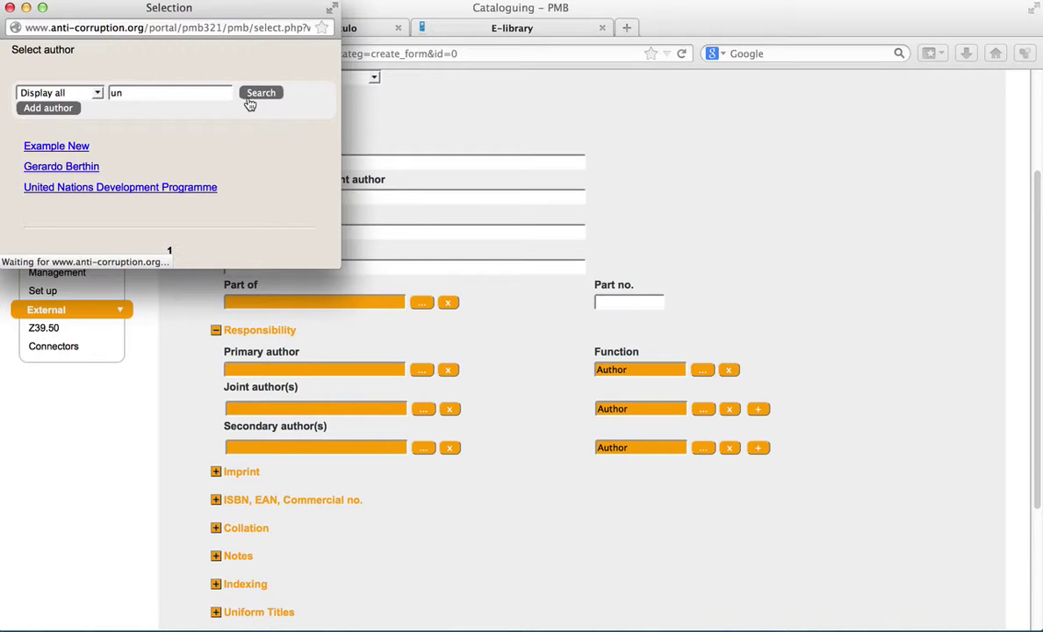
left_click(184, 95)
key("BackSpace")
key("BackSpace")
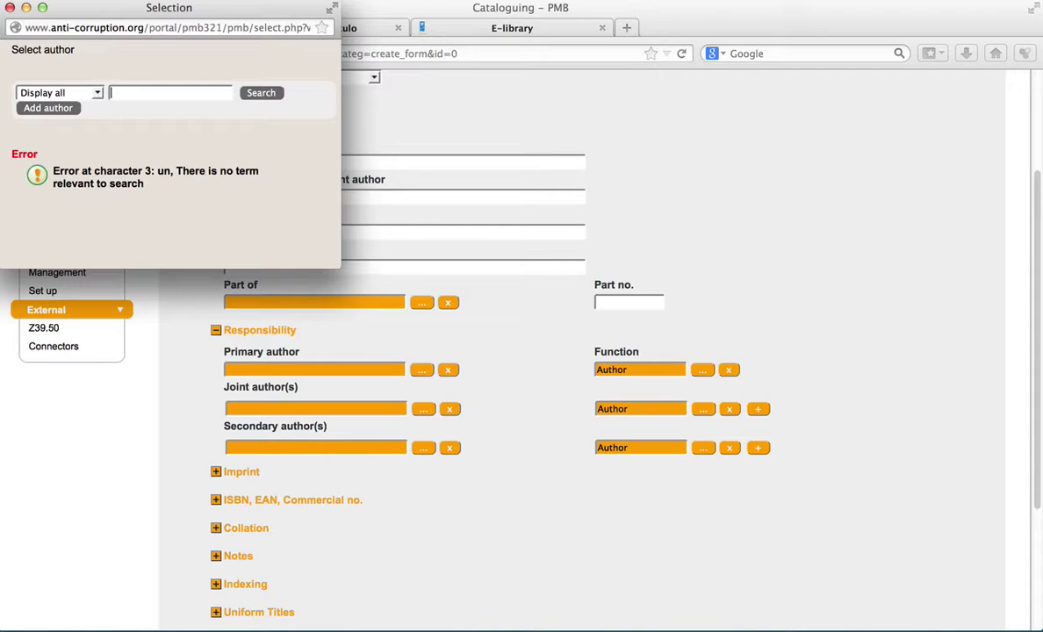
- Create Person author 'Example New 2', save it, and select it as primary author
left_click(65, 111)
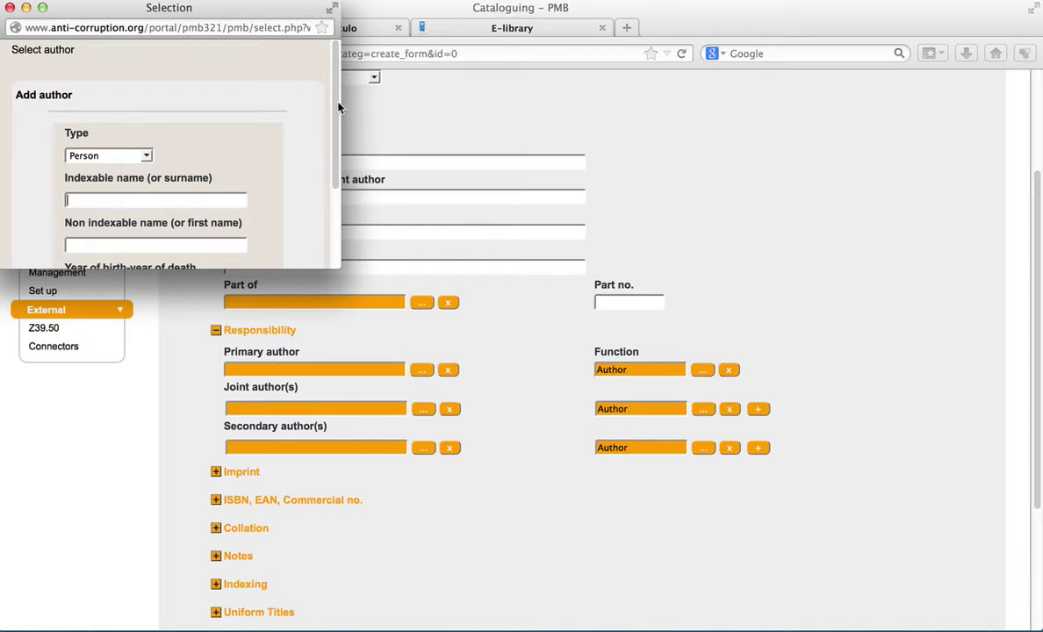
left_click_drag(338, 106, 339, 182)
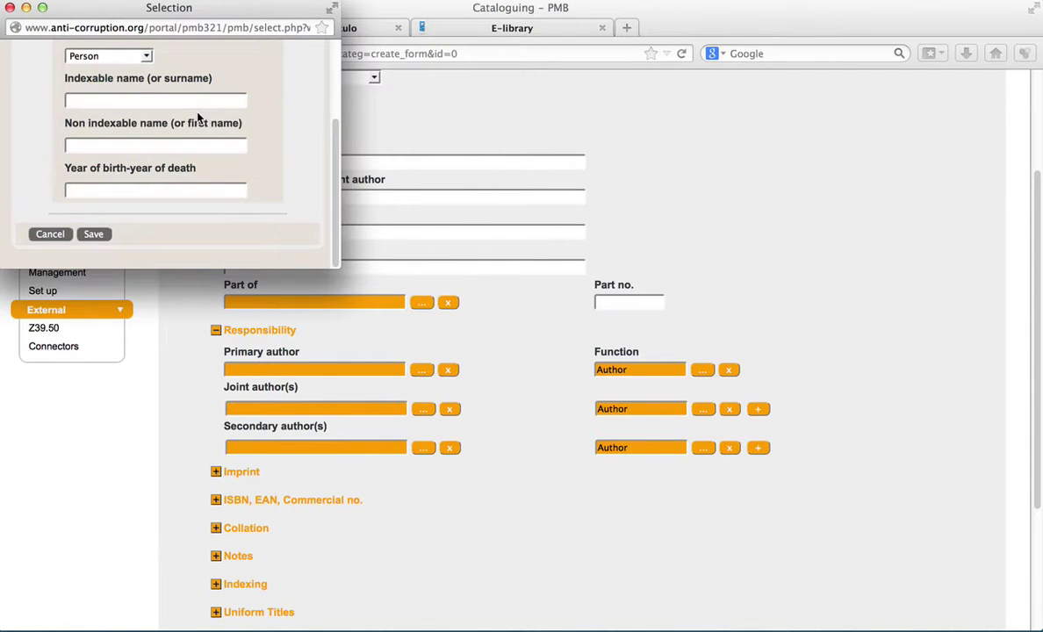
left_click(146, 55)
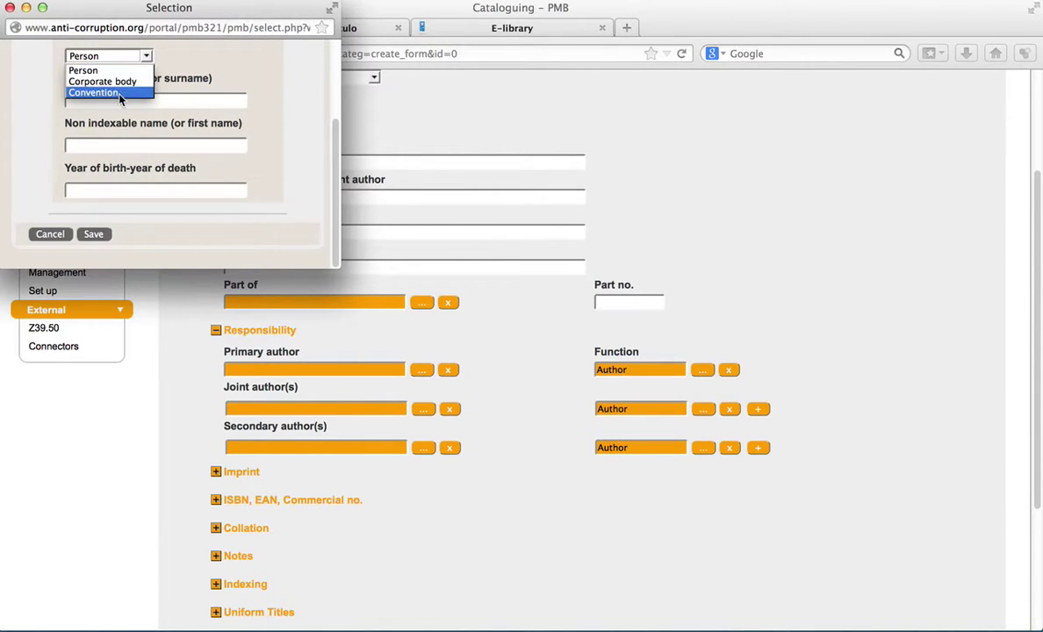
left_click(168, 99)
left_click(181, 99)
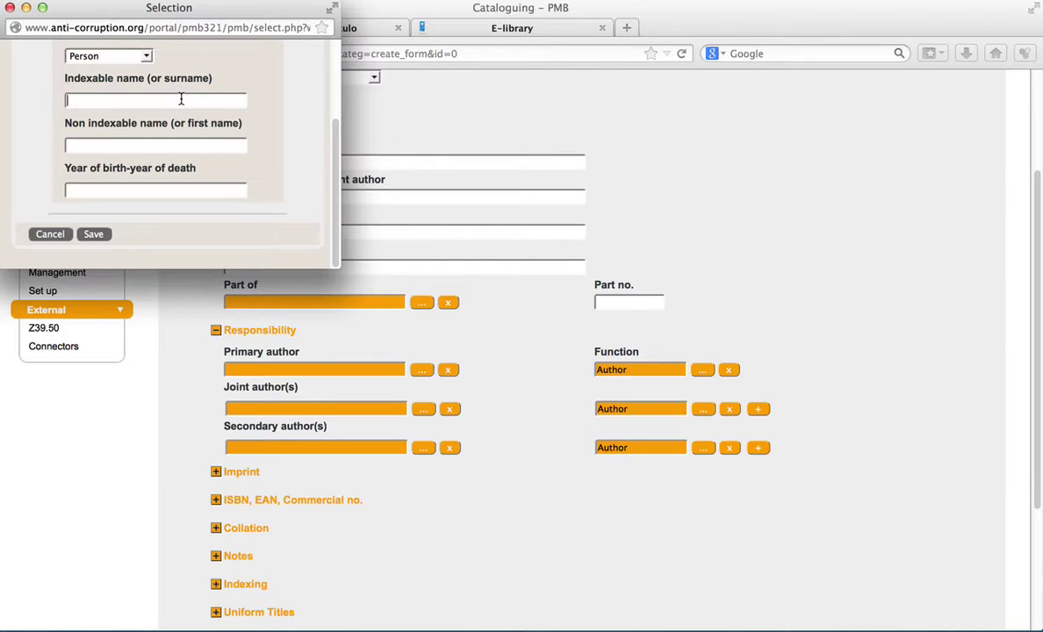
type("ex")
key("Down")
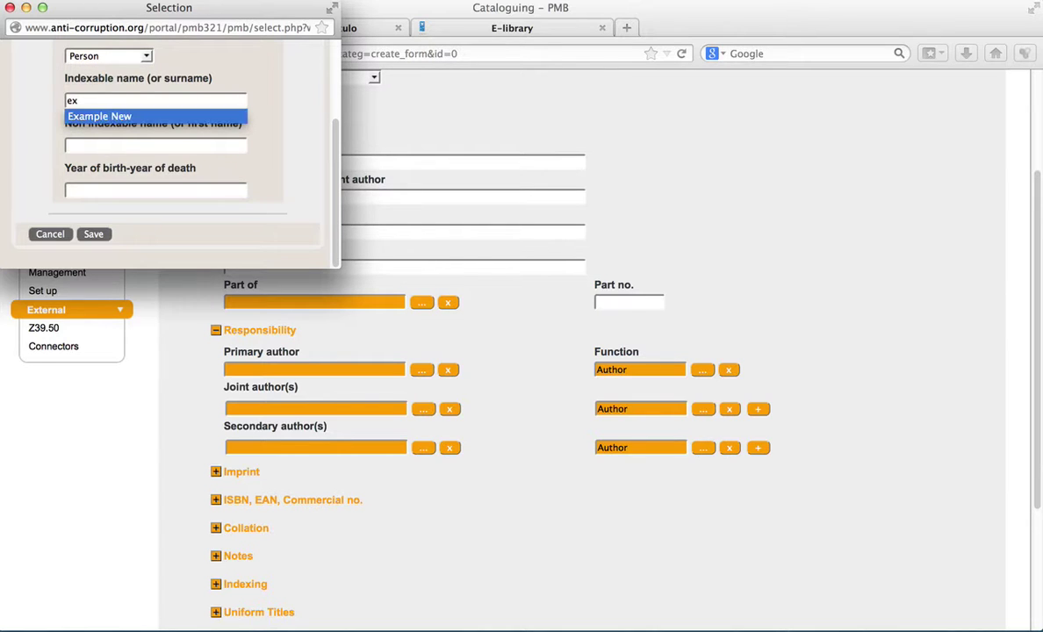
left_click(201, 117)
type("2")
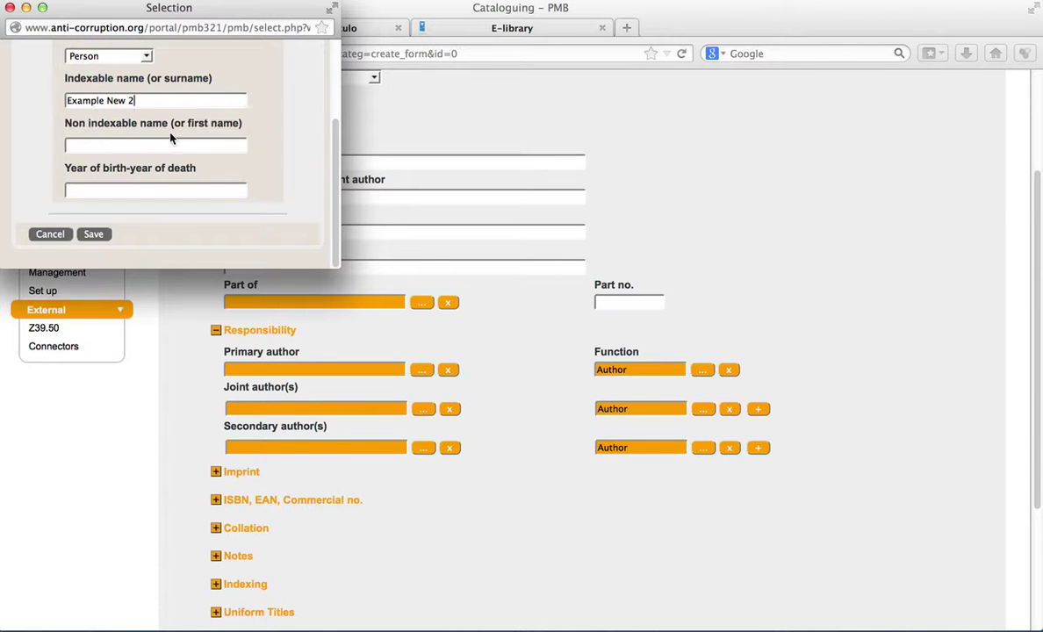
left_click(93, 234)
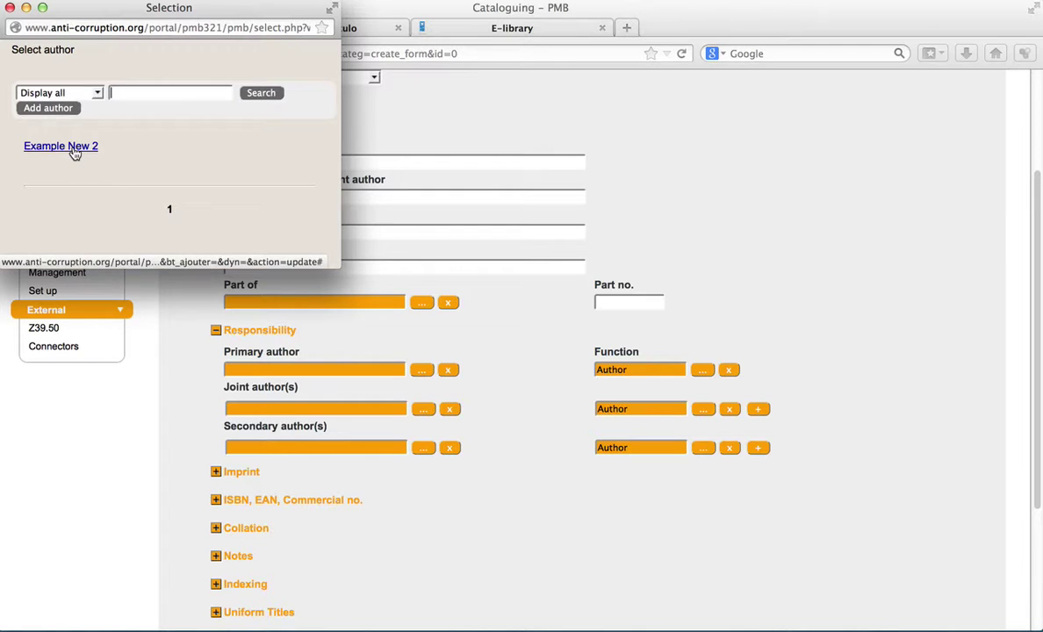
left_click(74, 151)
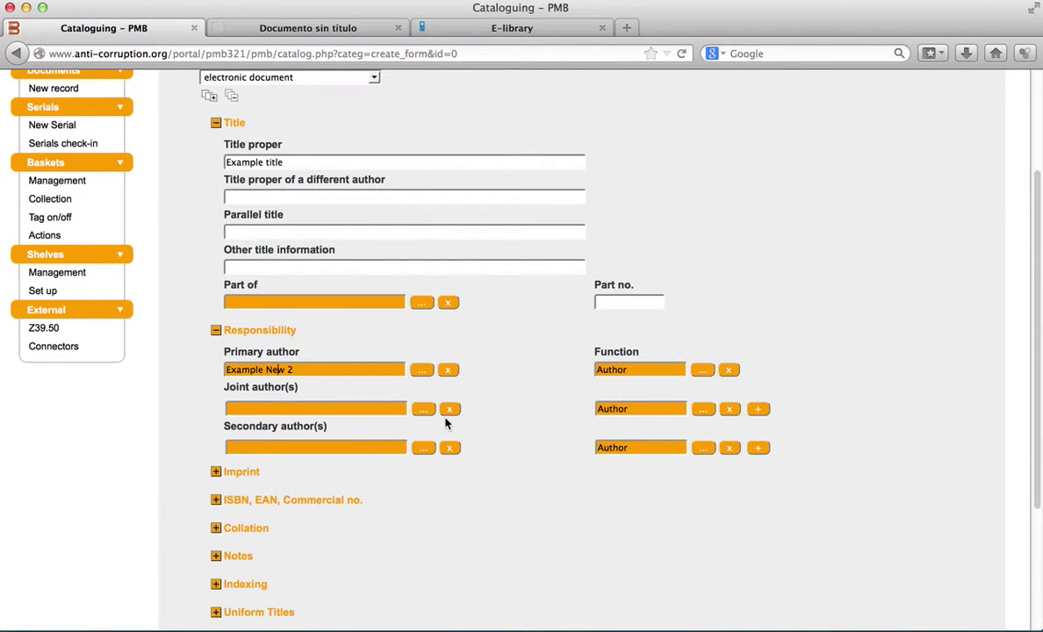
- Expand Imprint and pick United Nations Development Programme from the publisher list
scroll(445, 422, "down", 3)
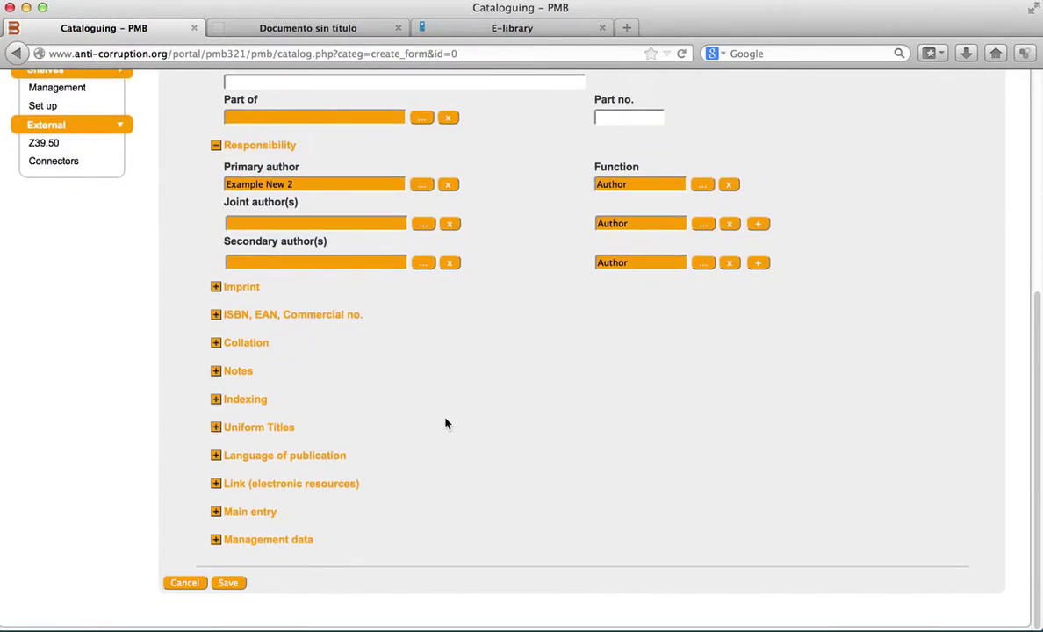
left_click(216, 288)
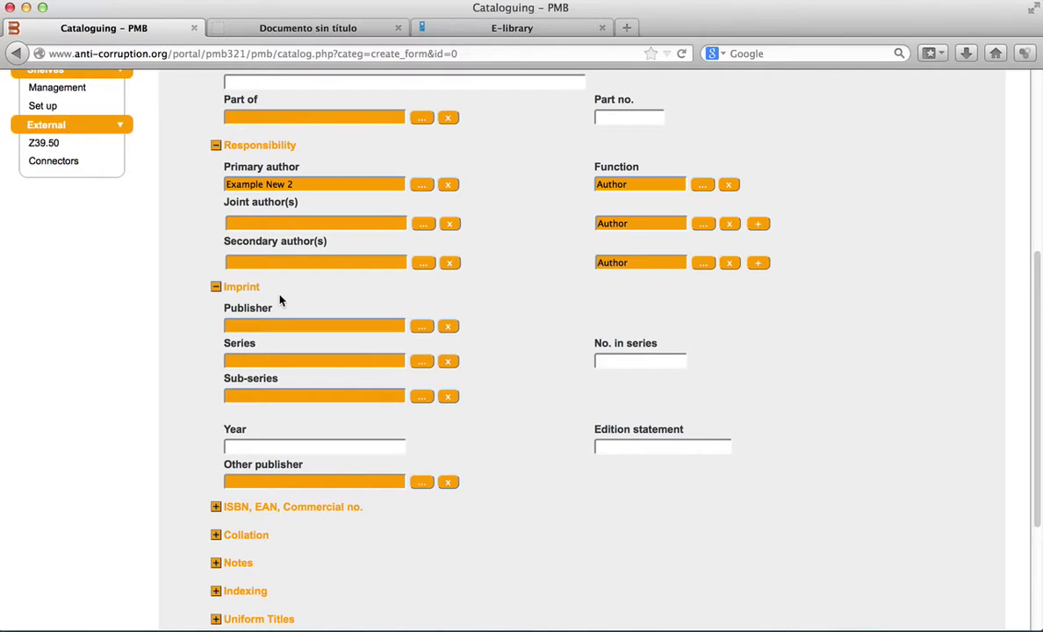
left_click(421, 329)
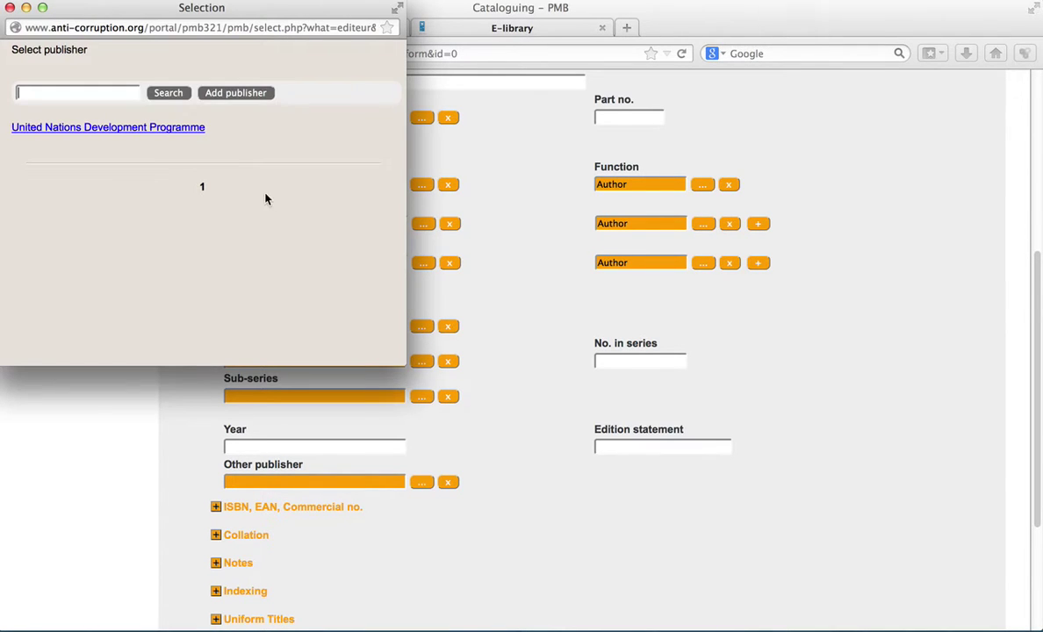
left_click(192, 130)
scroll(419, 340, "down", 3)
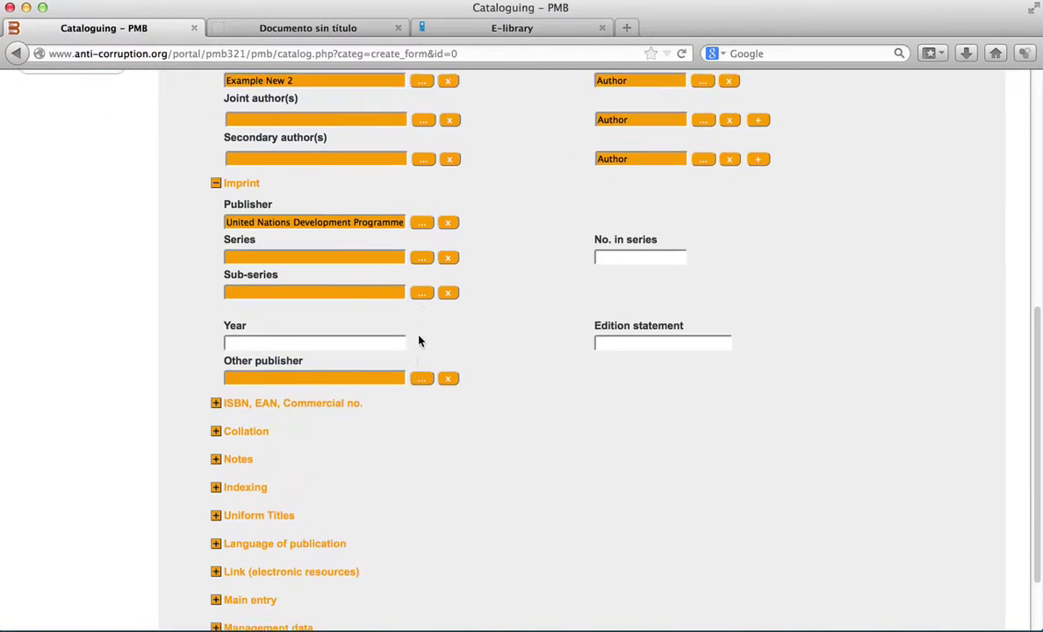
- Enter 2010 as the Year, then open and cancel the ISBN/EAN barcode popup, leaving it empty
scroll(419, 341, "down", 3)
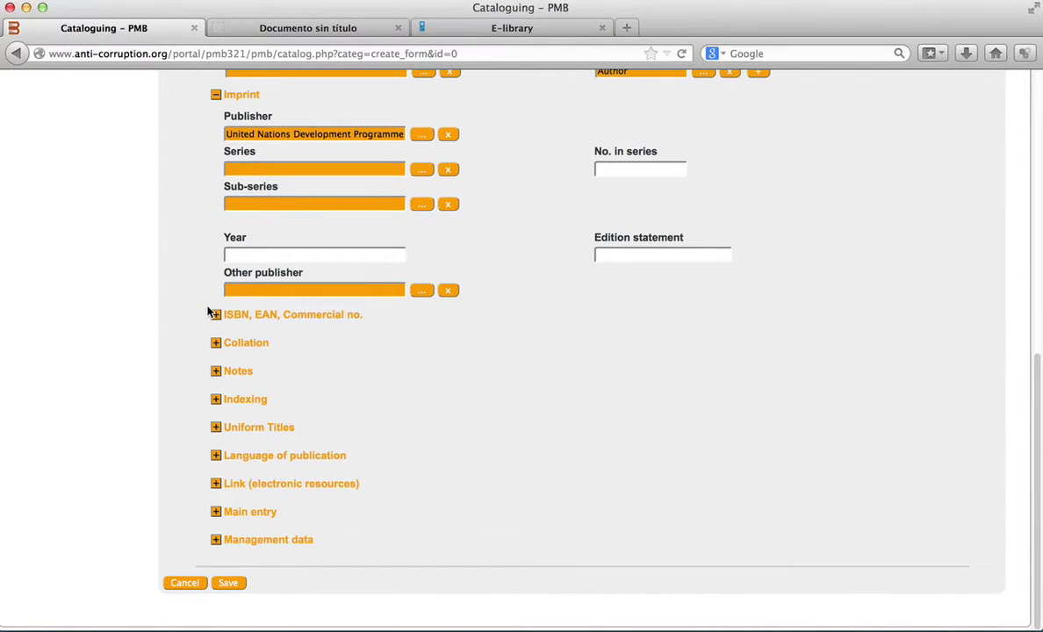
type("2")
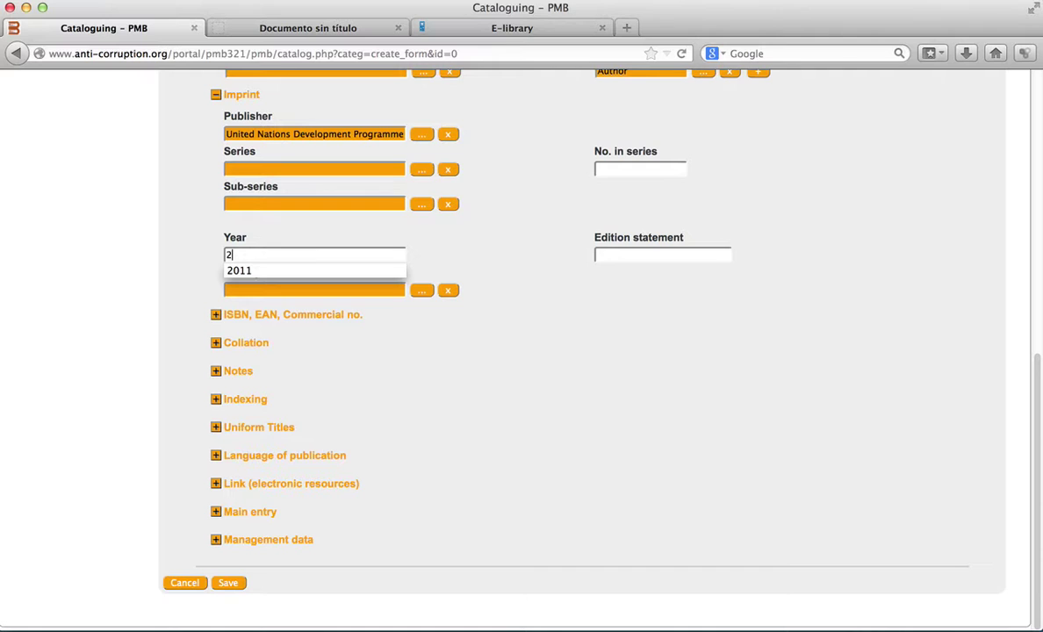
type("010")
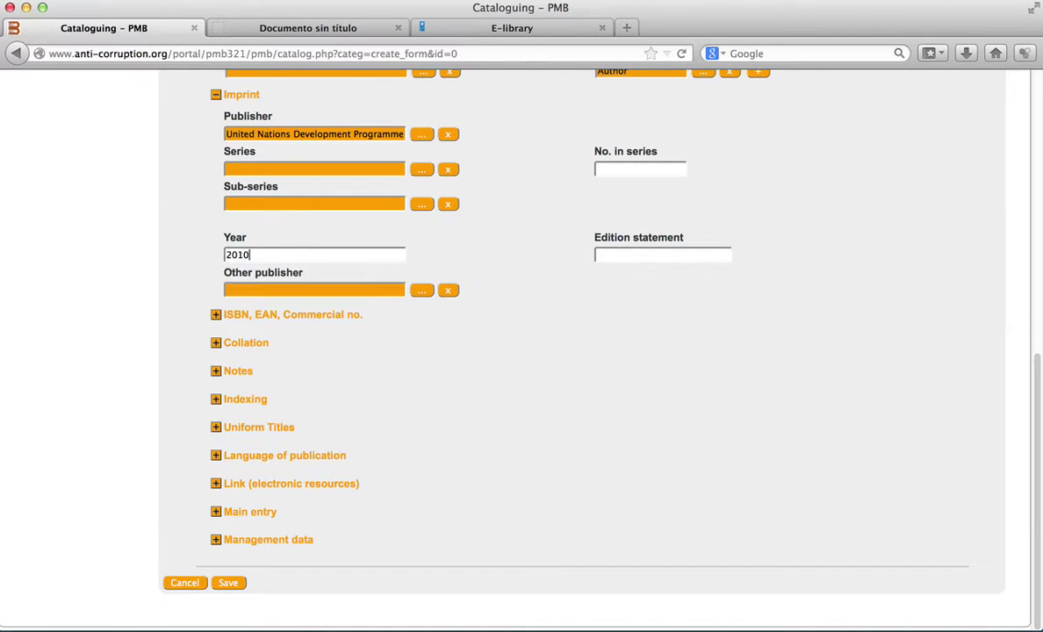
left_click(216, 315)
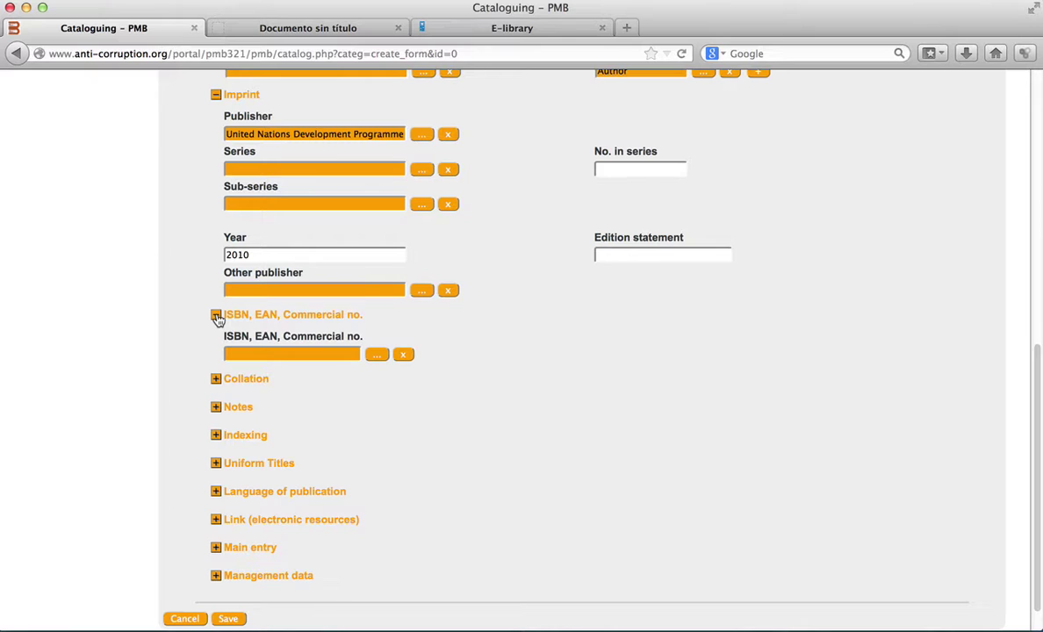
scroll(347, 305, "down", 1)
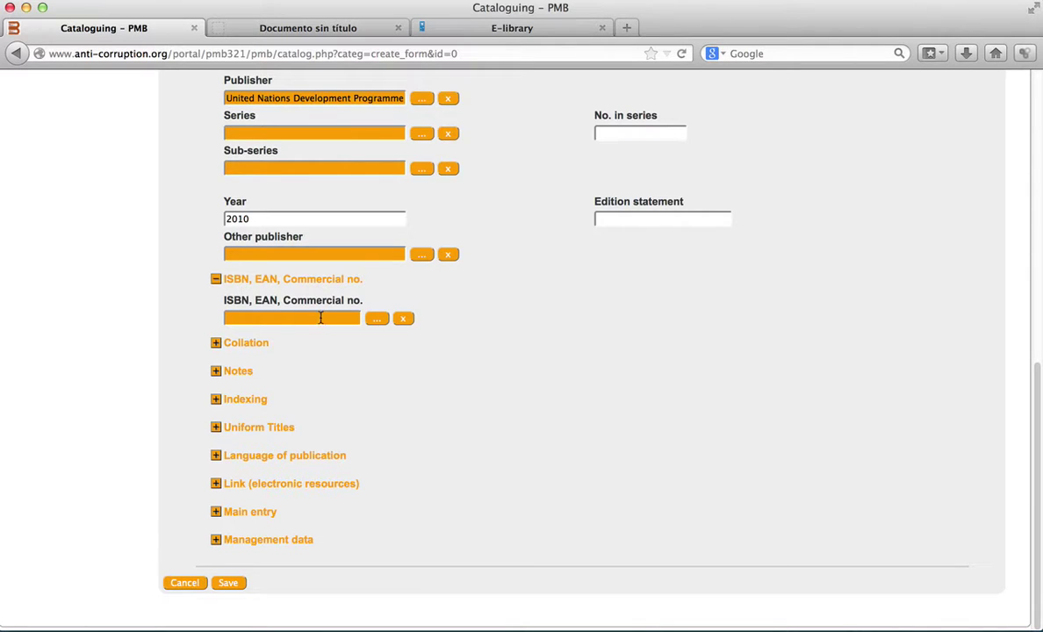
left_click(375, 318)
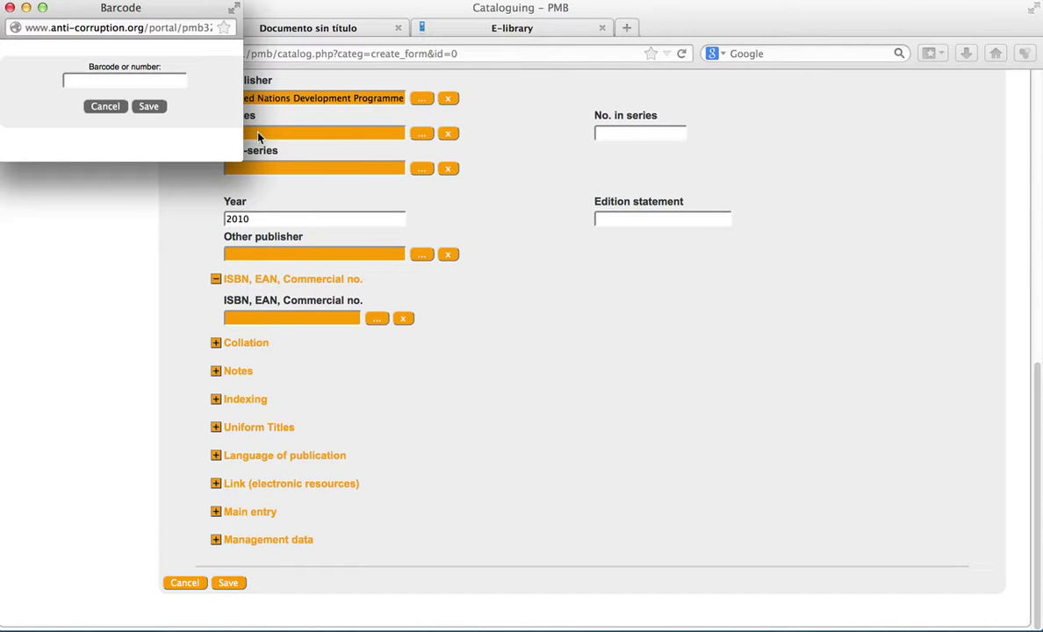
left_click(105, 105)
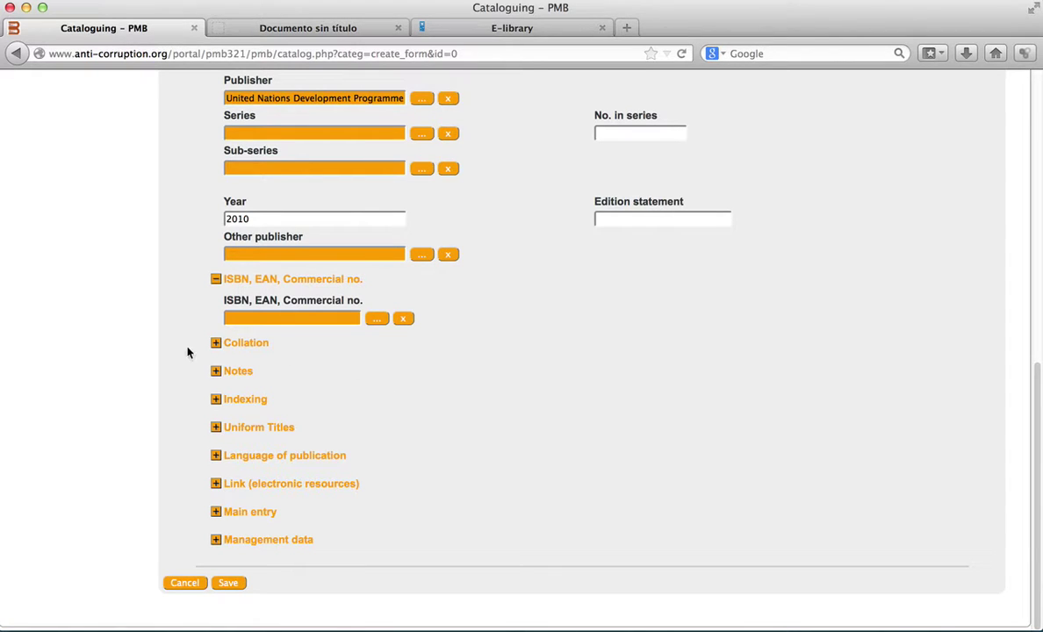
- Expand Collation and go through extent, other properties and Price, leaving them blank
left_click(216, 344)
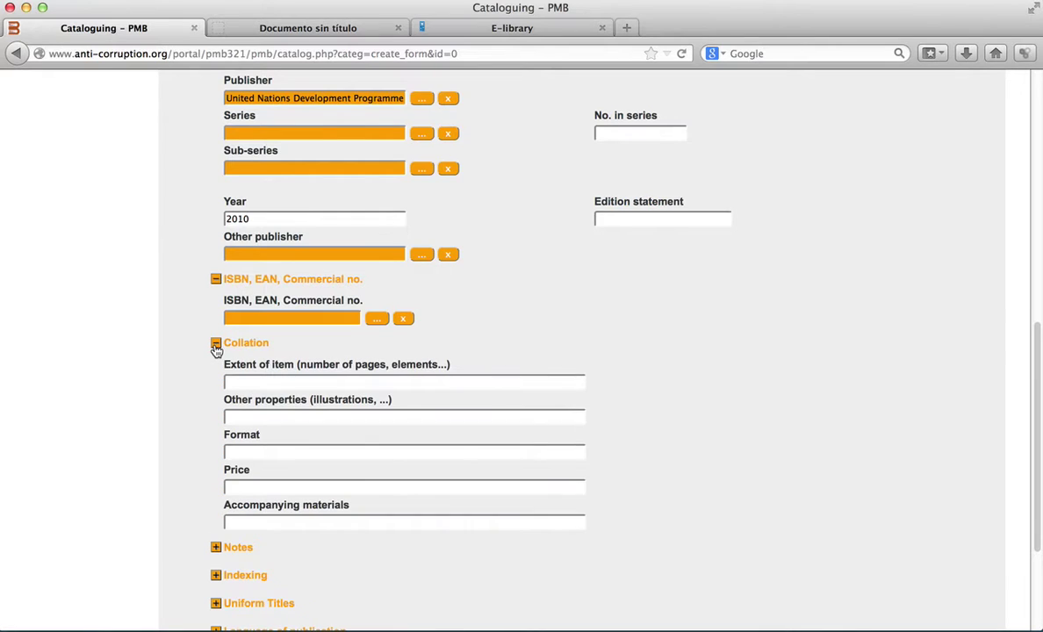
scroll(442, 372, "down", 5)
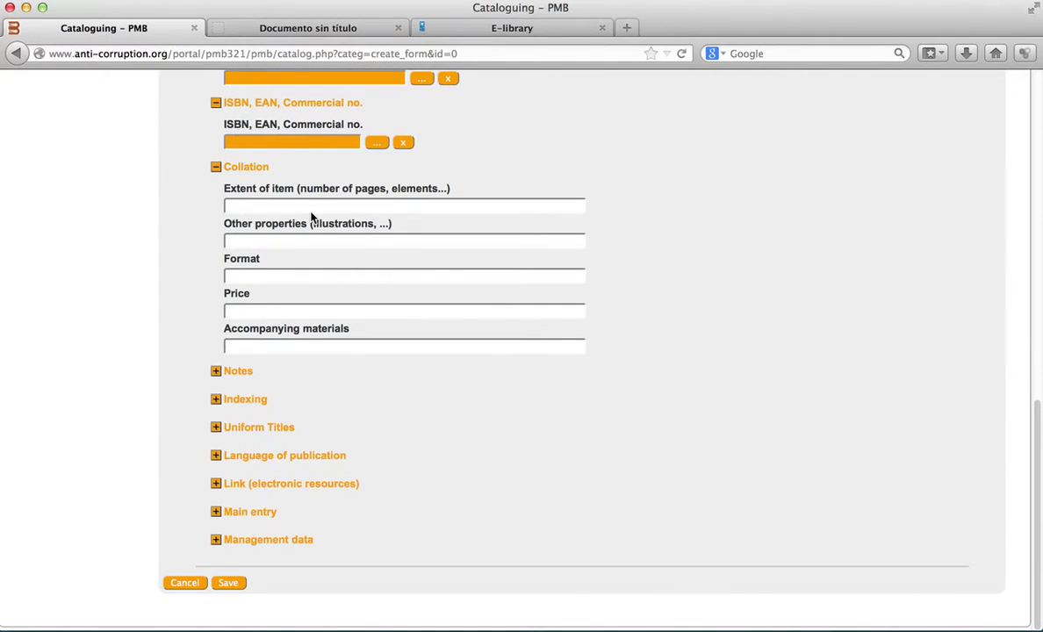
left_click(310, 207)
left_click(306, 238)
left_click(300, 309)
- Expand Notes and go through General note, Note on contents and Summary, leaving them empty
left_click(215, 377)
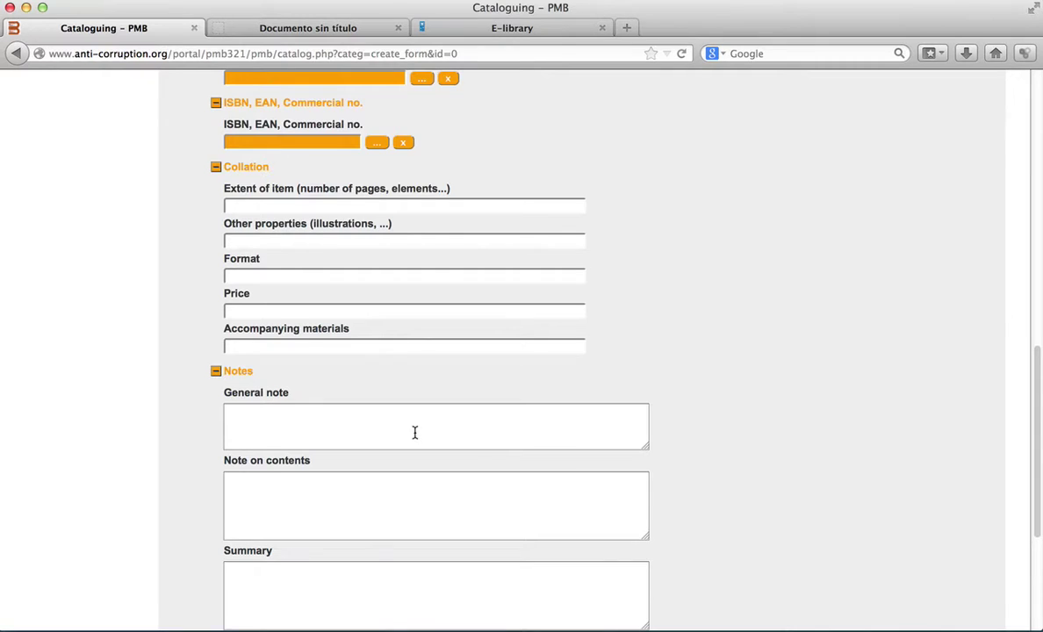
scroll(414, 432, "down", 5)
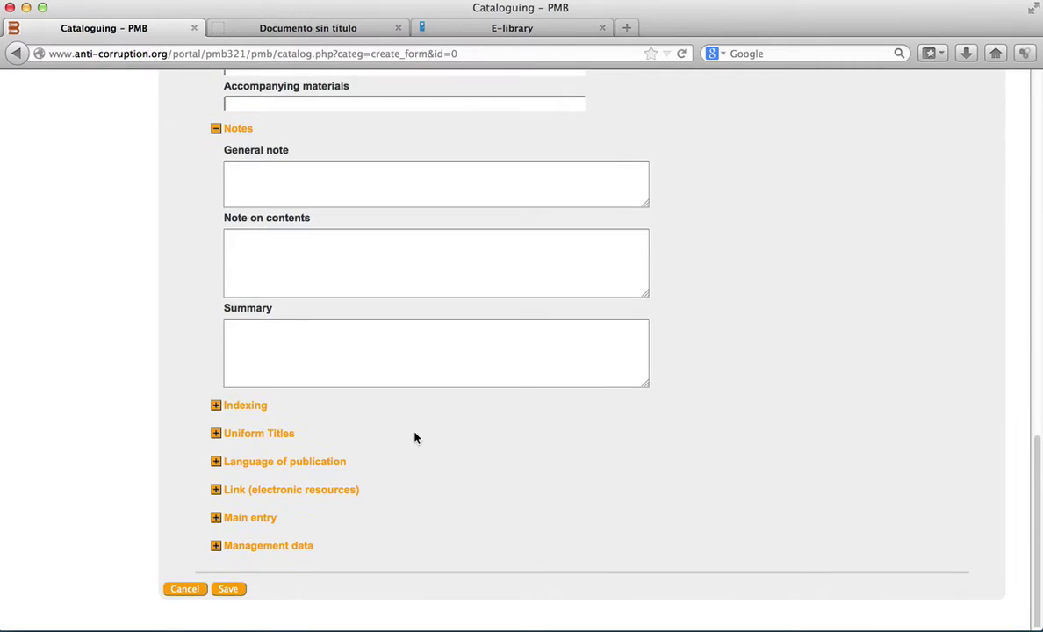
left_click(403, 185)
left_click(389, 259)
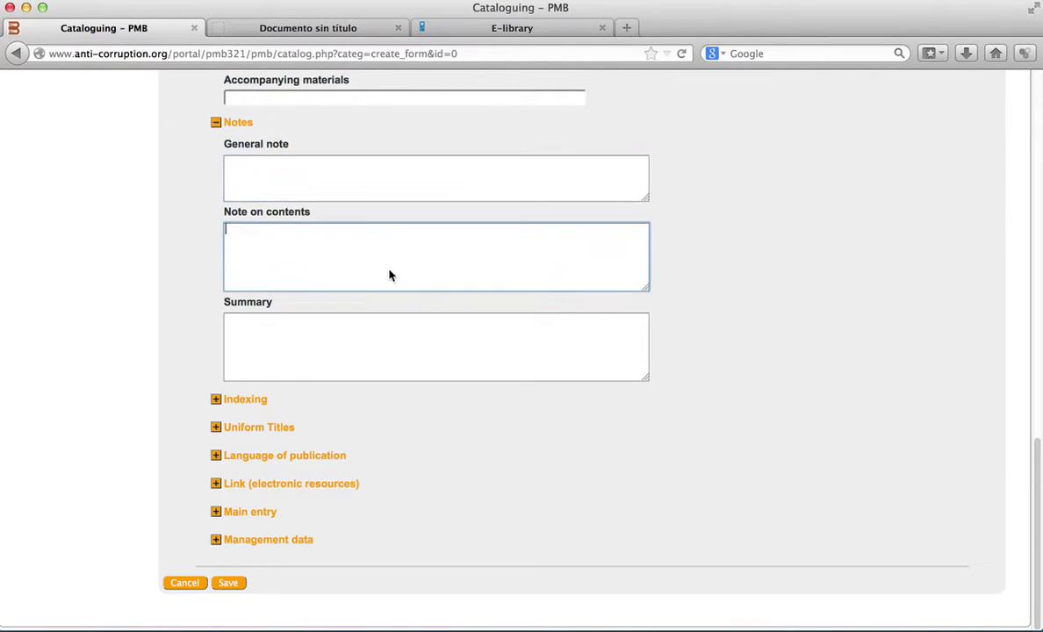
left_click(389, 330)
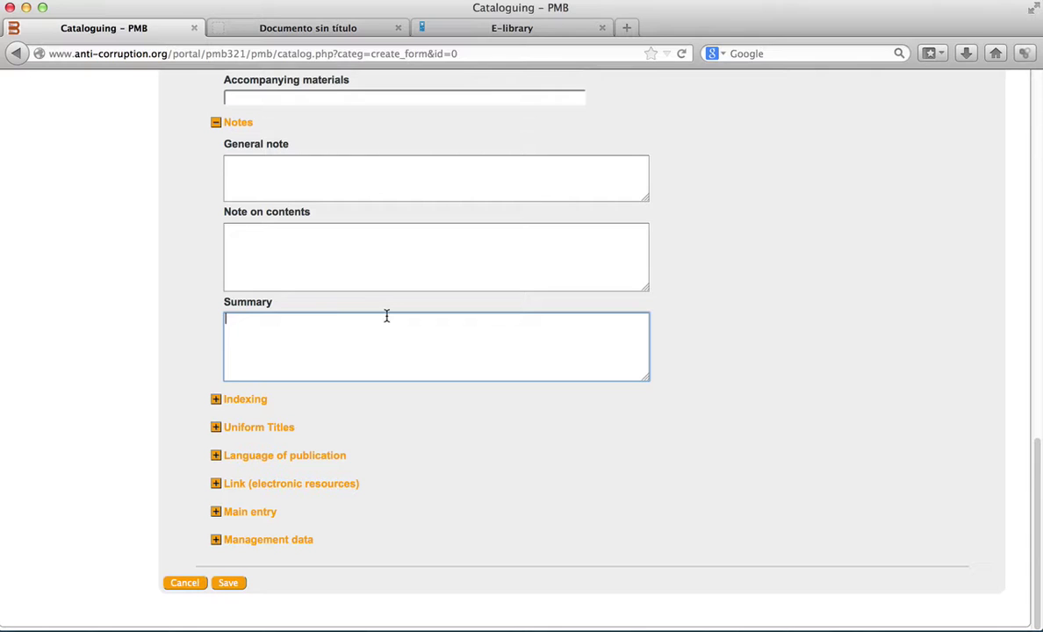
- Expand Indexing and add a second blank Subject headings row with the + button
left_click(216, 399)
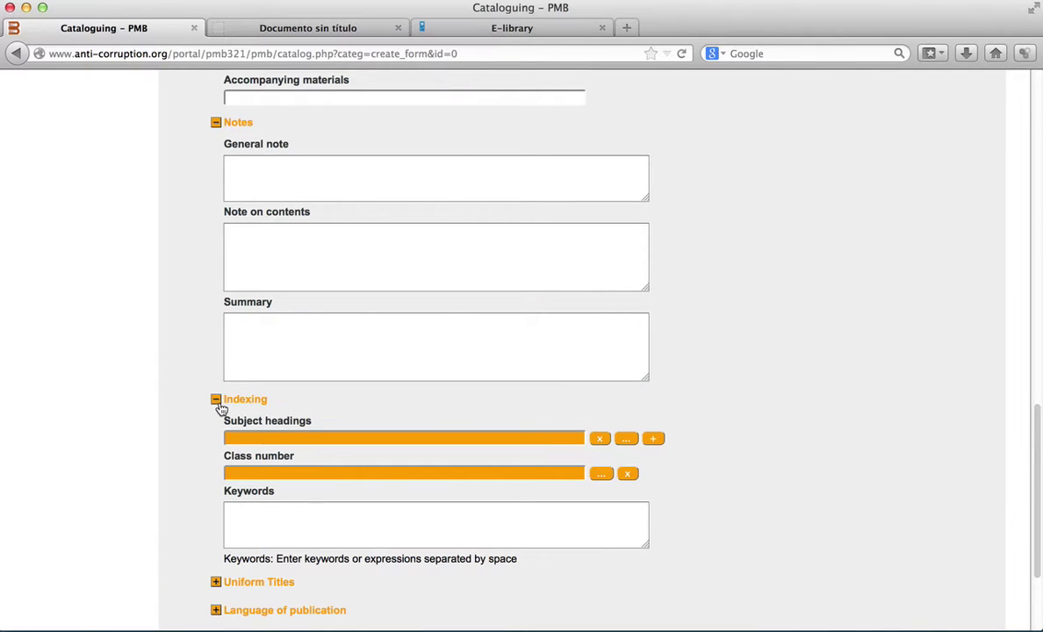
scroll(542, 525, "down", 4)
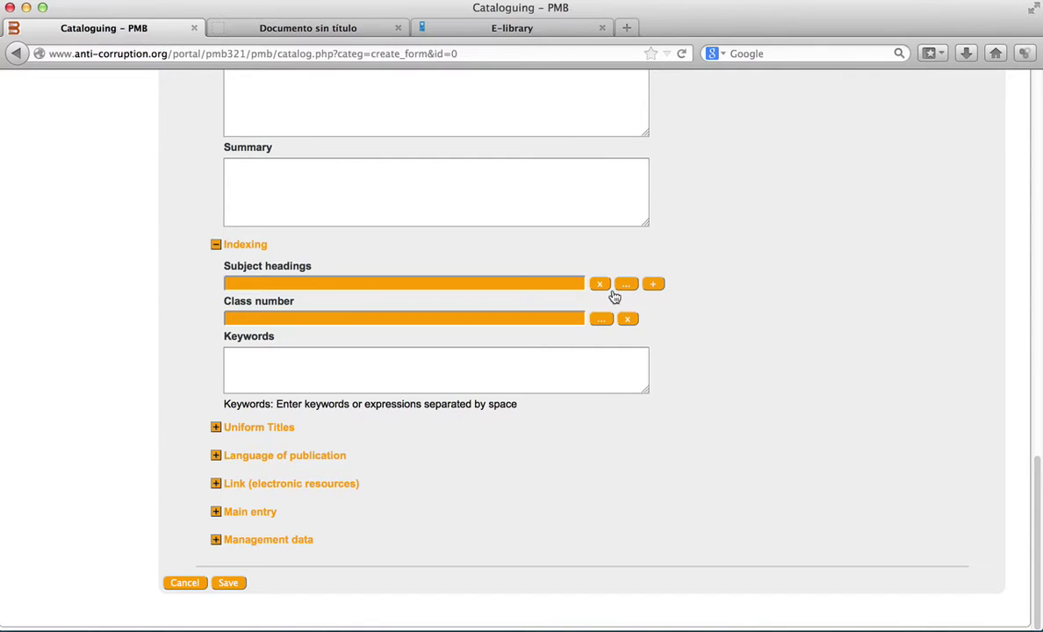
left_click(654, 285)
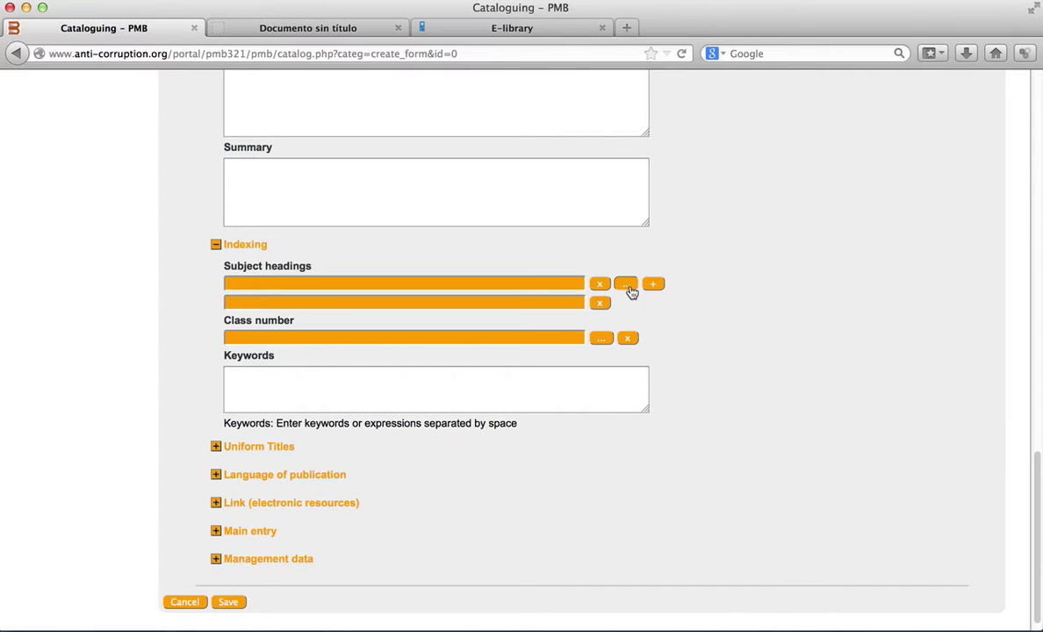
- Choose Document Category > Article as the first subject heading
left_click(626, 285)
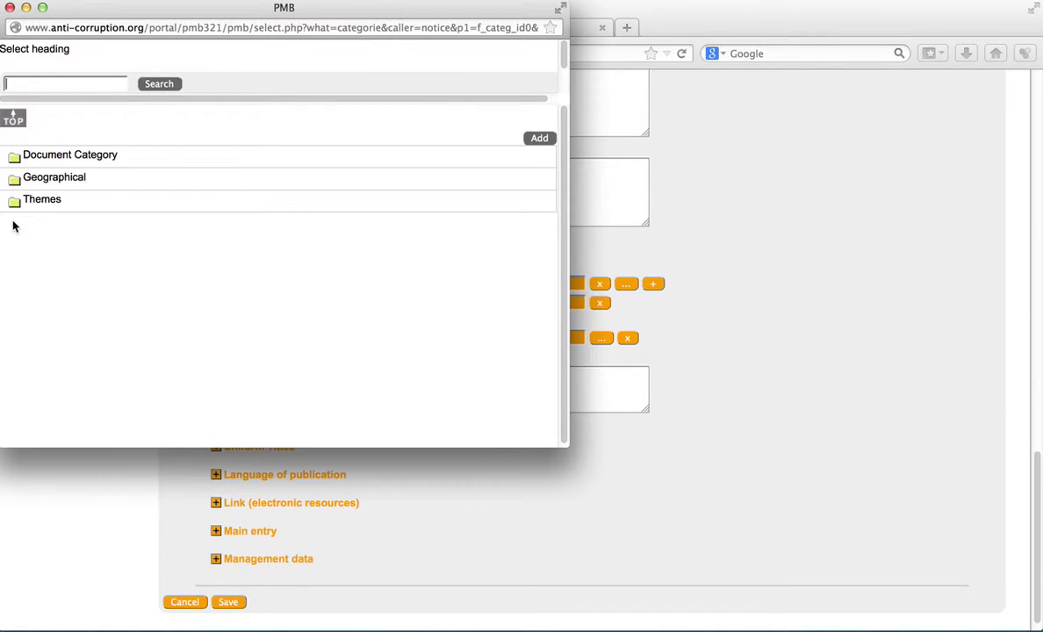
left_click_drag(566, 449, 696, 234)
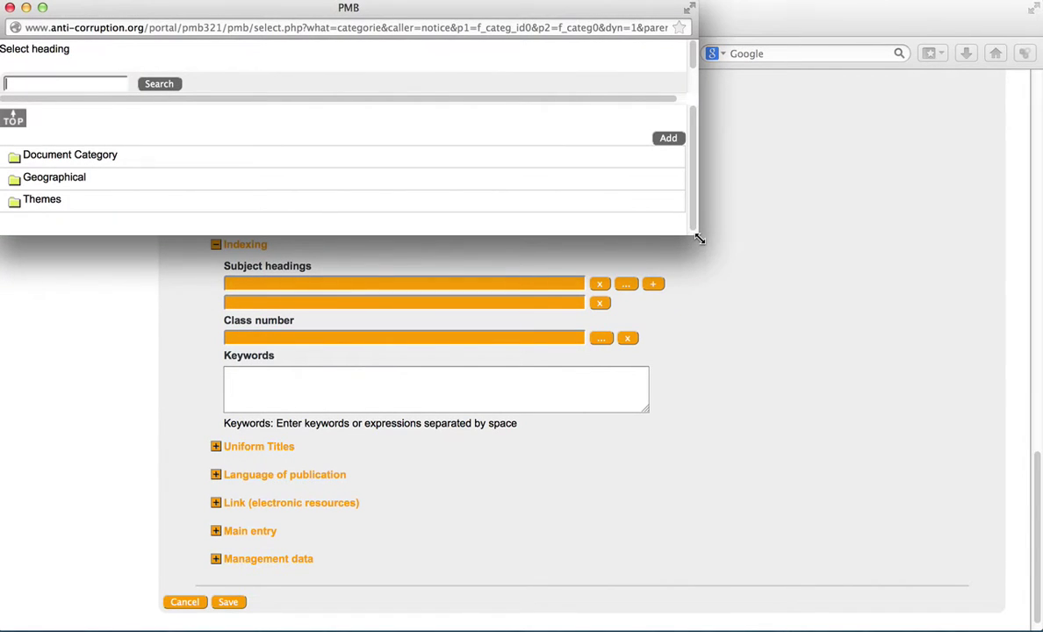
left_click(17, 165)
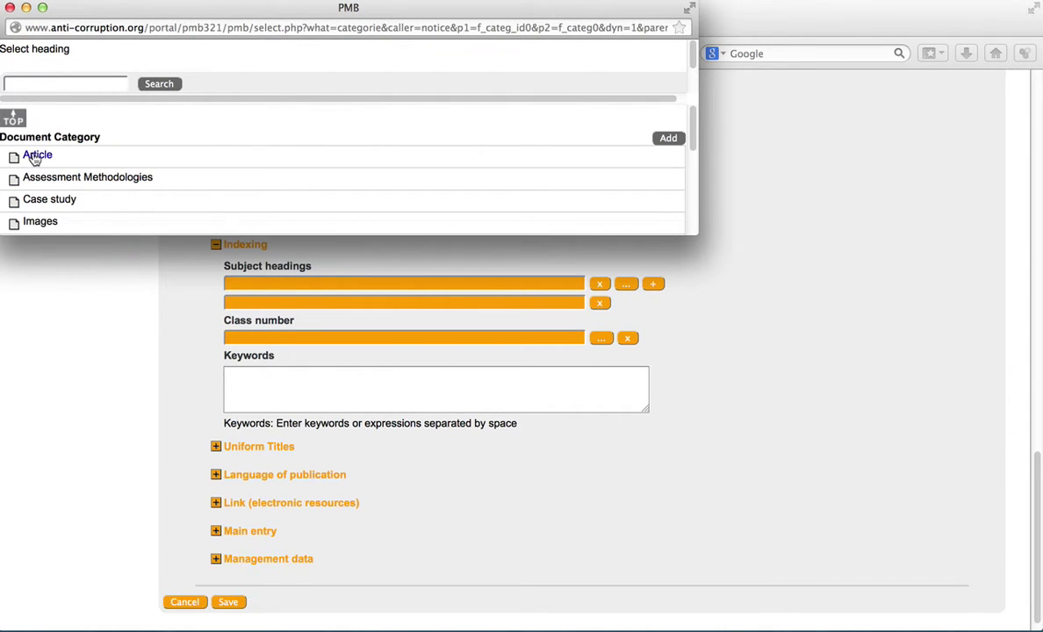
left_click(33, 156)
- Add Geographical > Asia and the Pacific > India as the second heading and close the picker
left_click(14, 120)
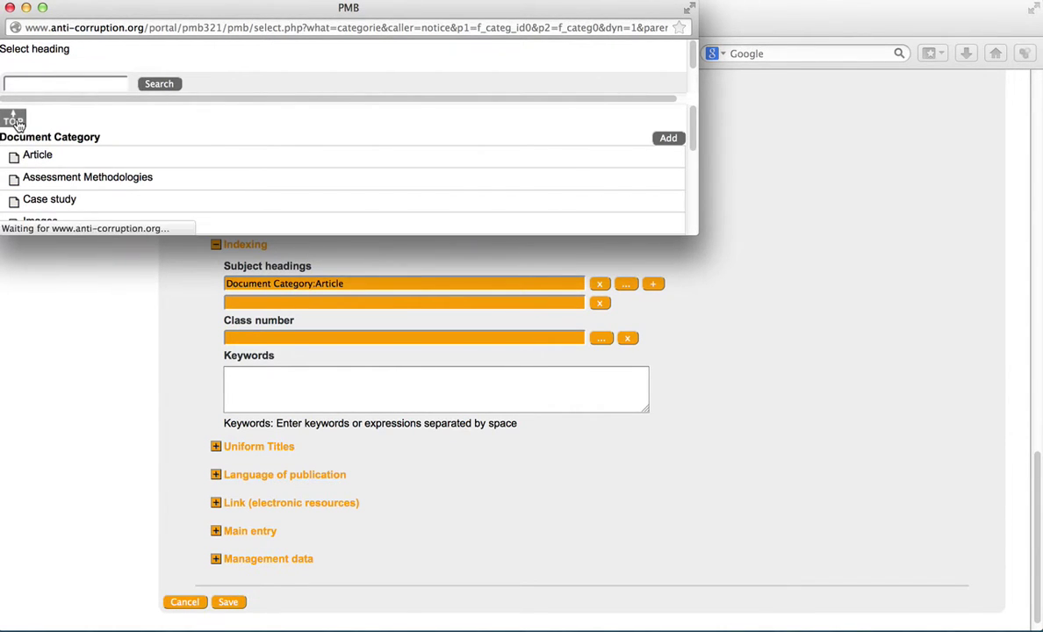
left_click(14, 182)
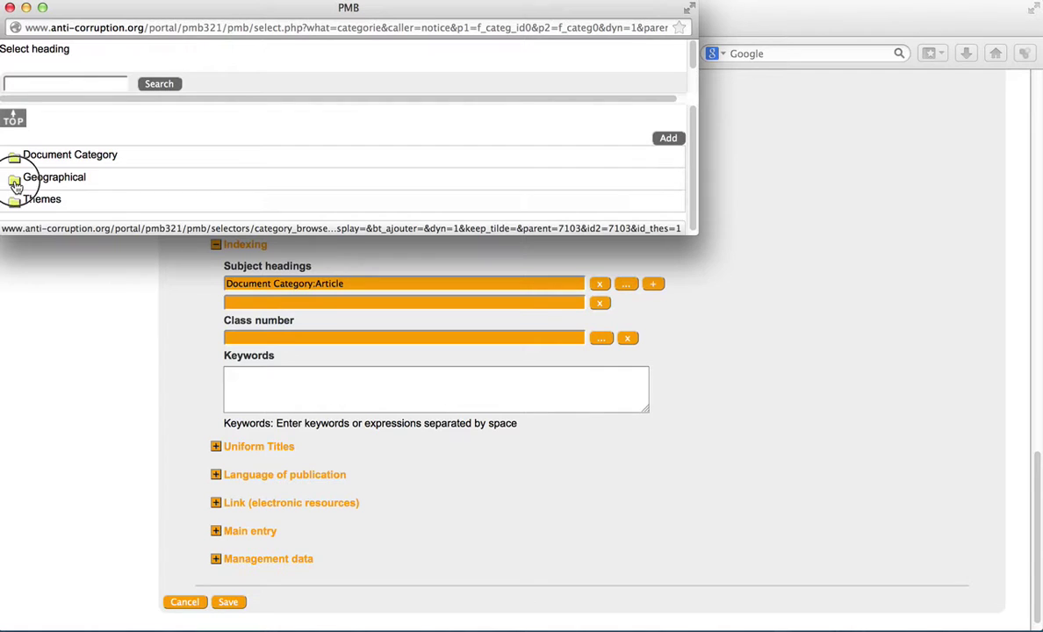
scroll(83, 191, "down", 2)
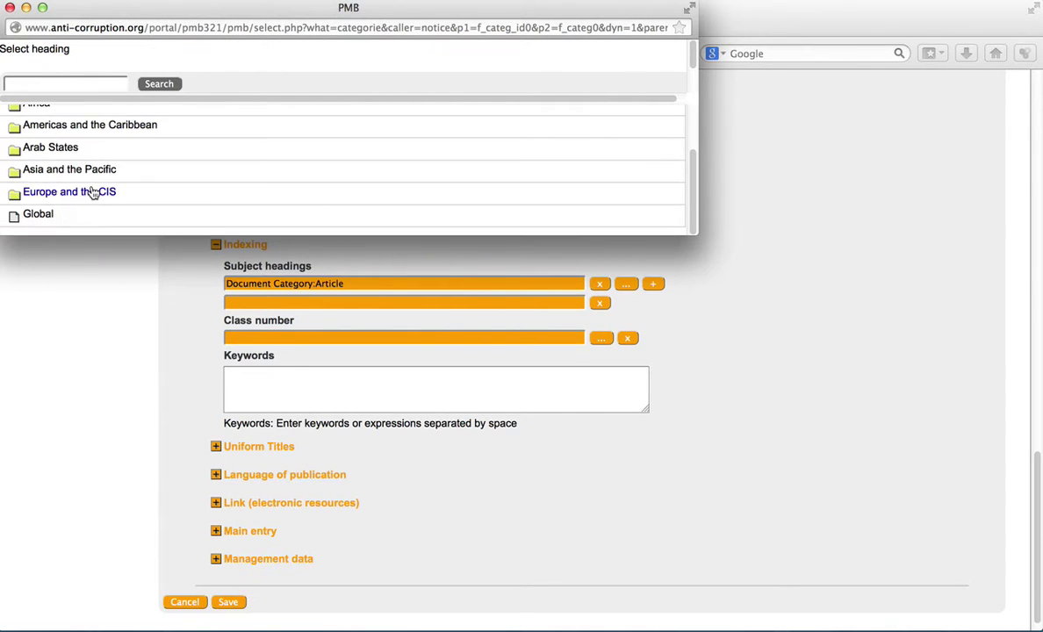
left_click(20, 176)
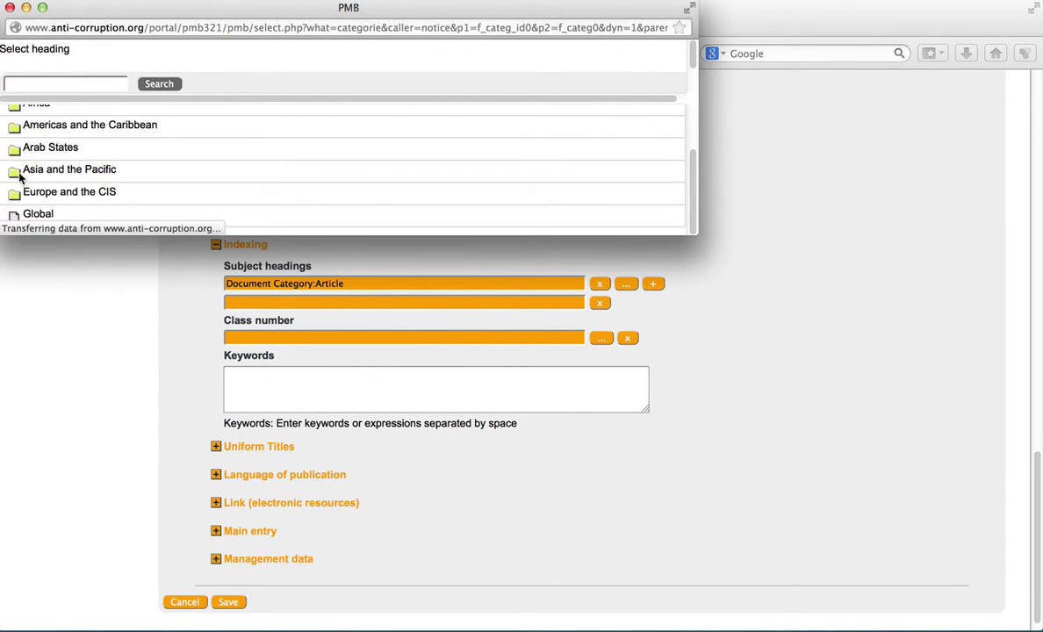
scroll(87, 180, "down", 2)
scroll(42, 182, "down", 2)
left_click(41, 180)
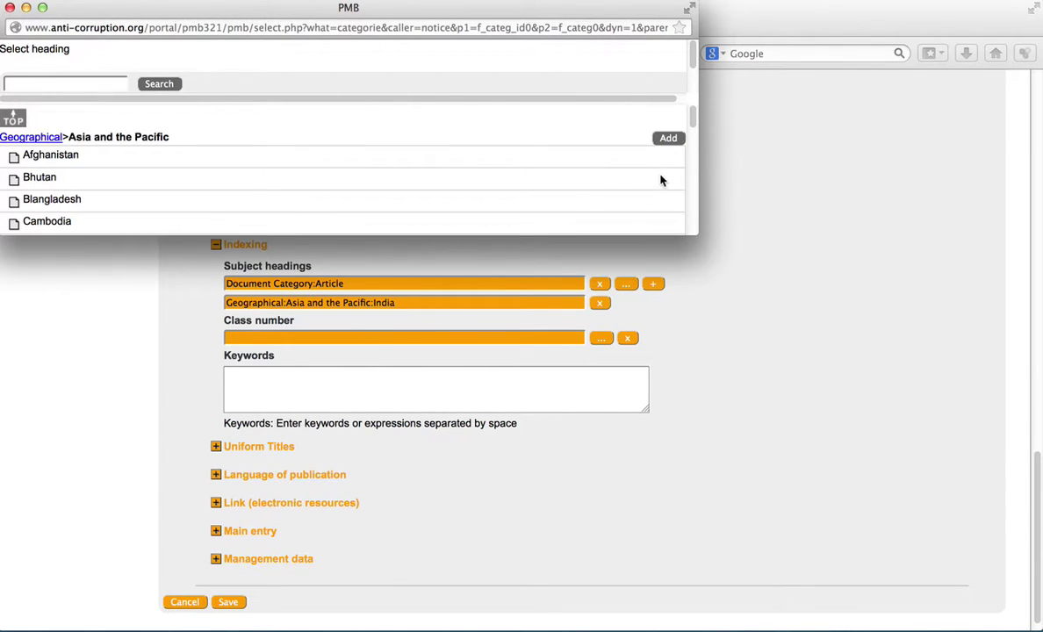
left_click(8, 8)
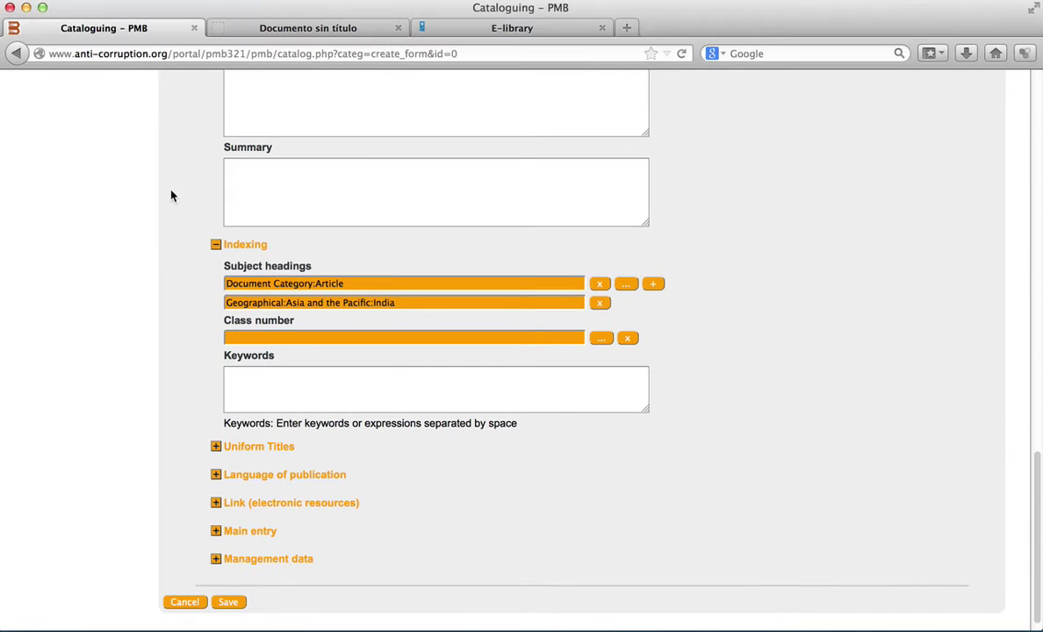
- Confirm English as the language of publication and save the Example title record
left_click(217, 245)
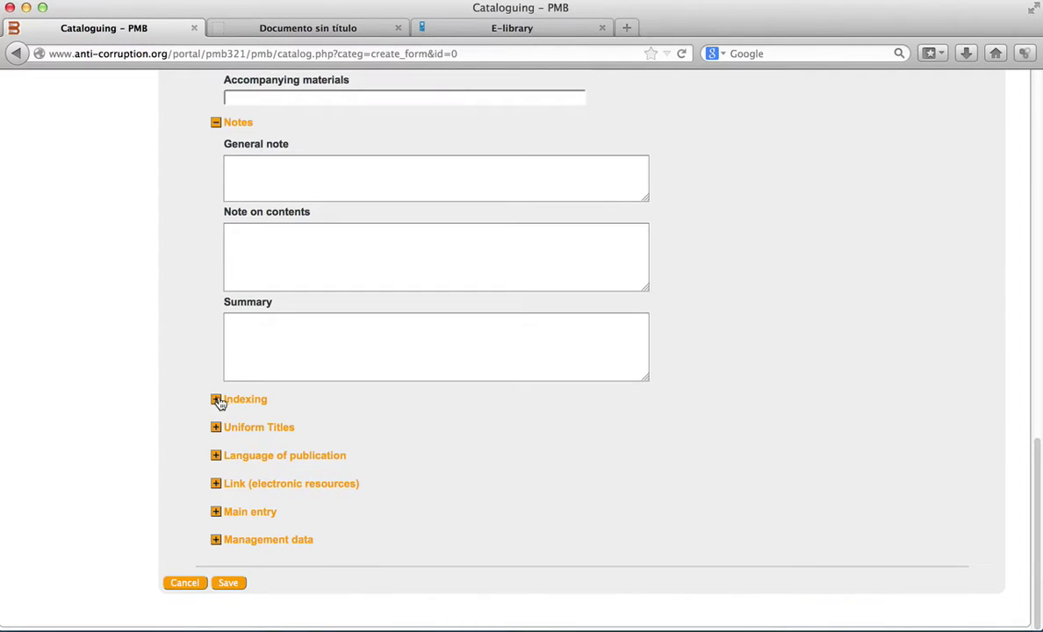
left_click(216, 456)
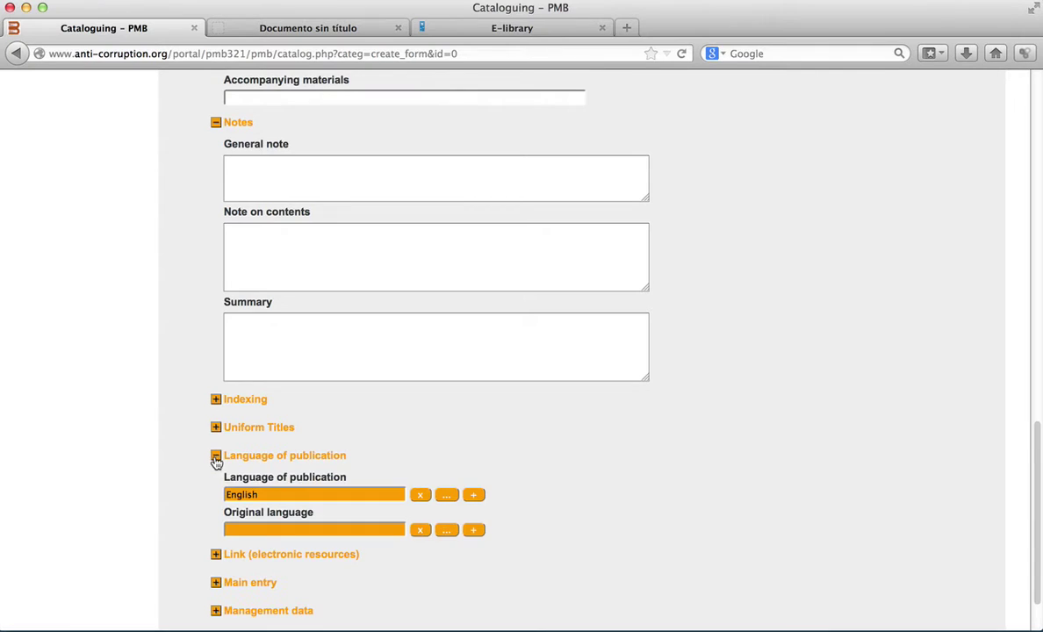
scroll(351, 439, "down", 2)
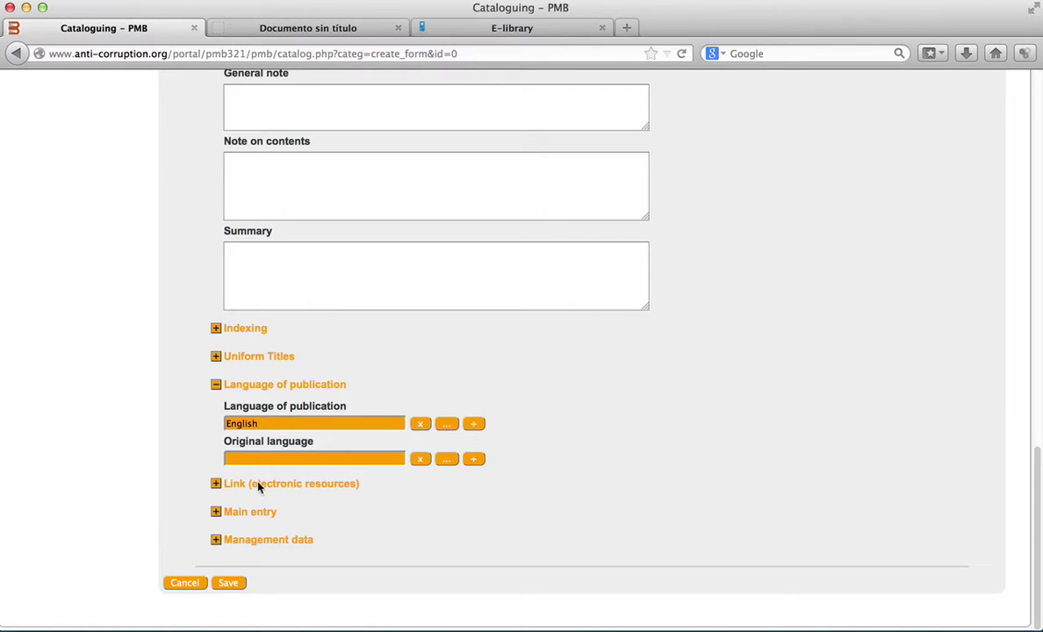
left_click(225, 585)
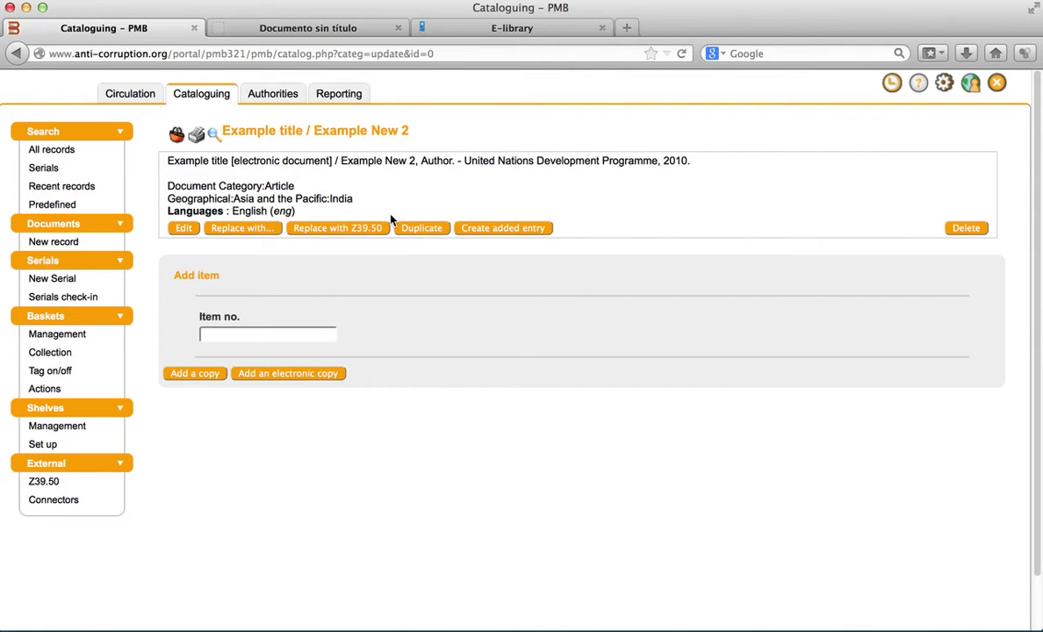
- Start adding an electronic copy to the saved Example title record
left_click(308, 374)
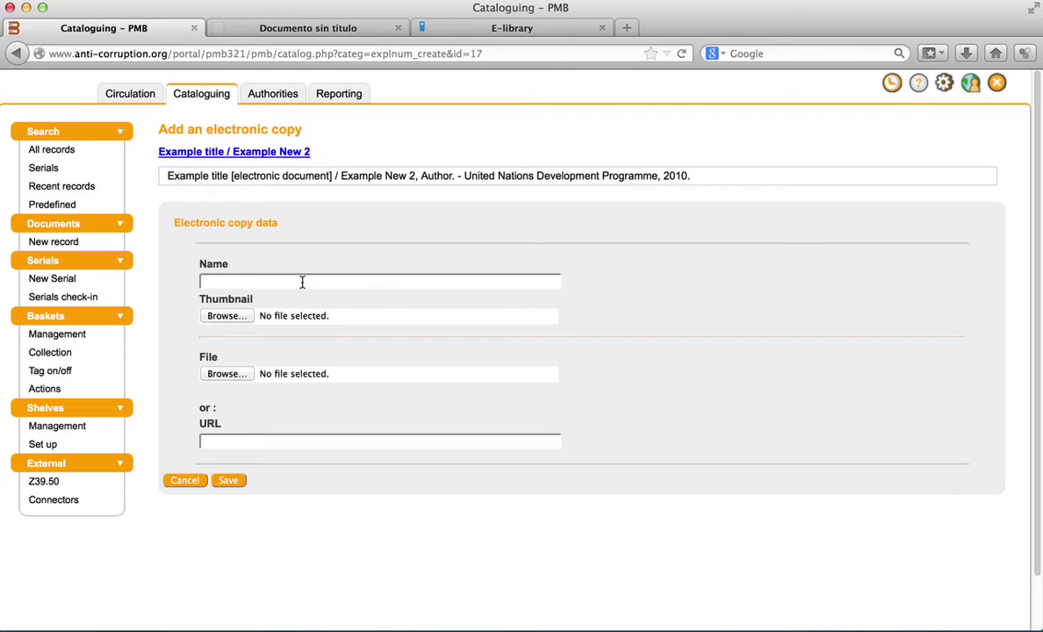
- Attach UNDP Guide to Social Auditing.pdf from Downloads as the copy's file
left_click(311, 280)
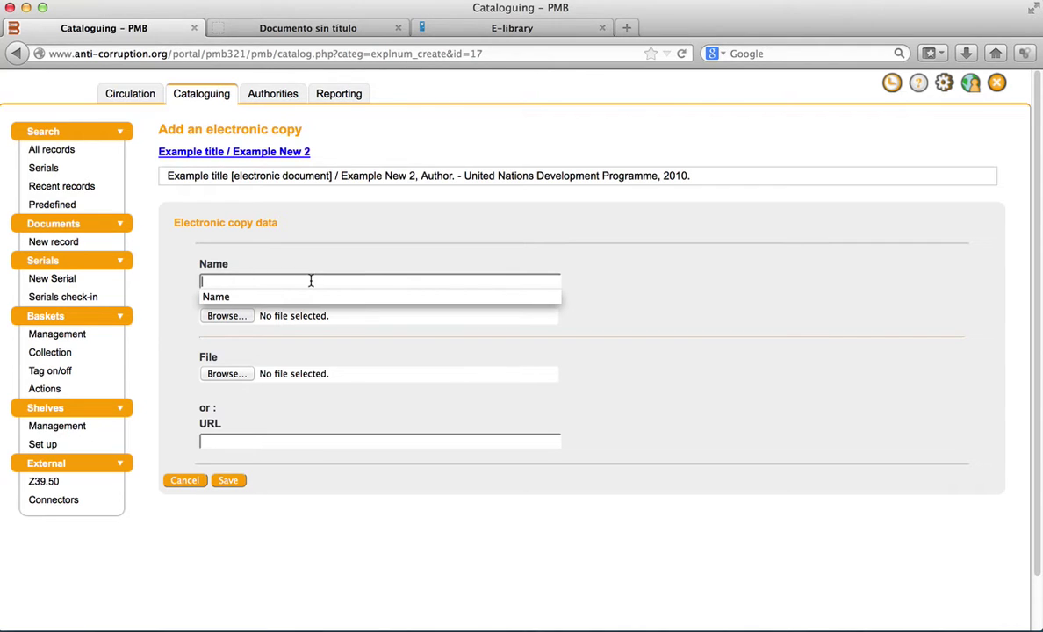
left_click(303, 338)
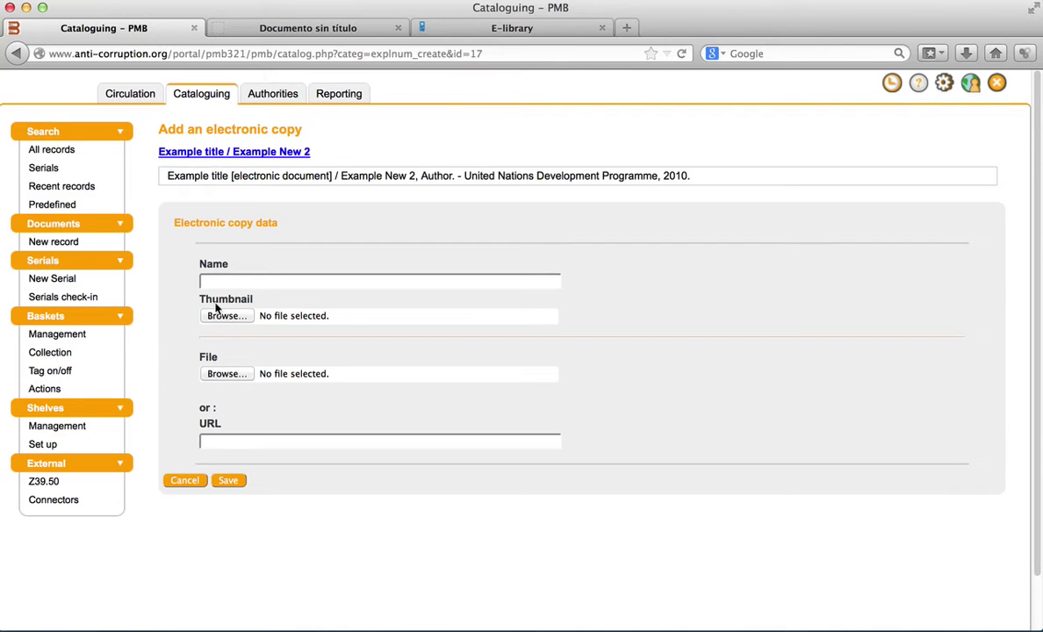
left_click(224, 374)
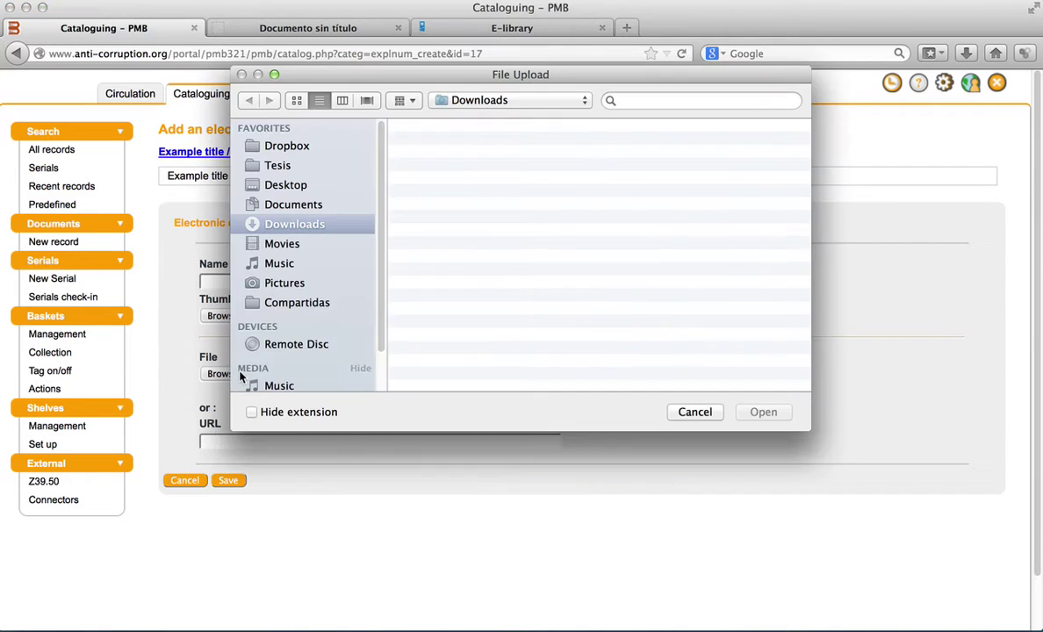
left_click(475, 166)
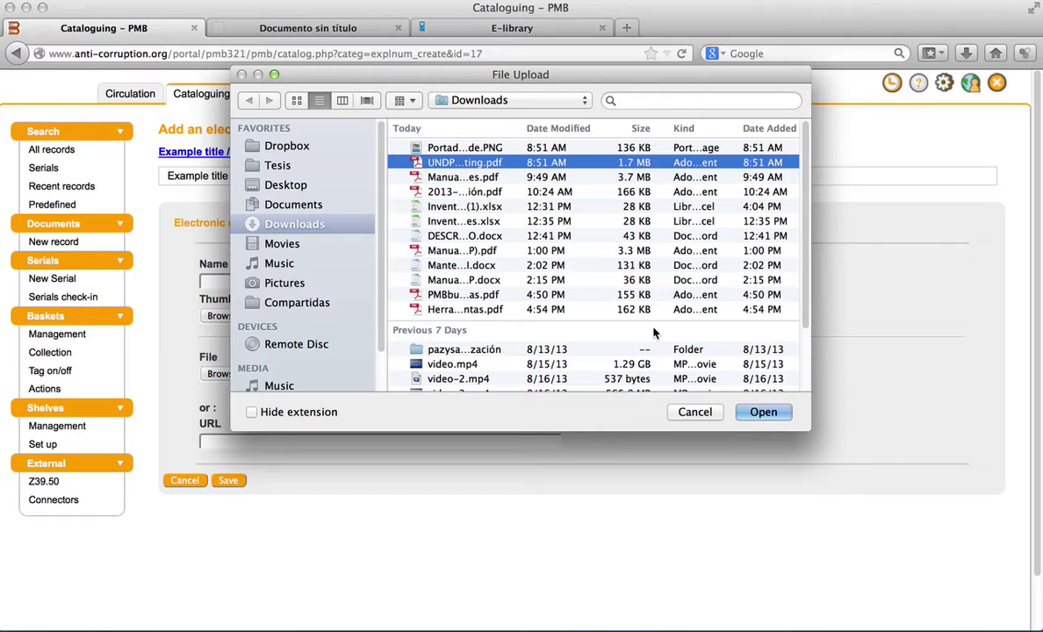
left_click(753, 411)
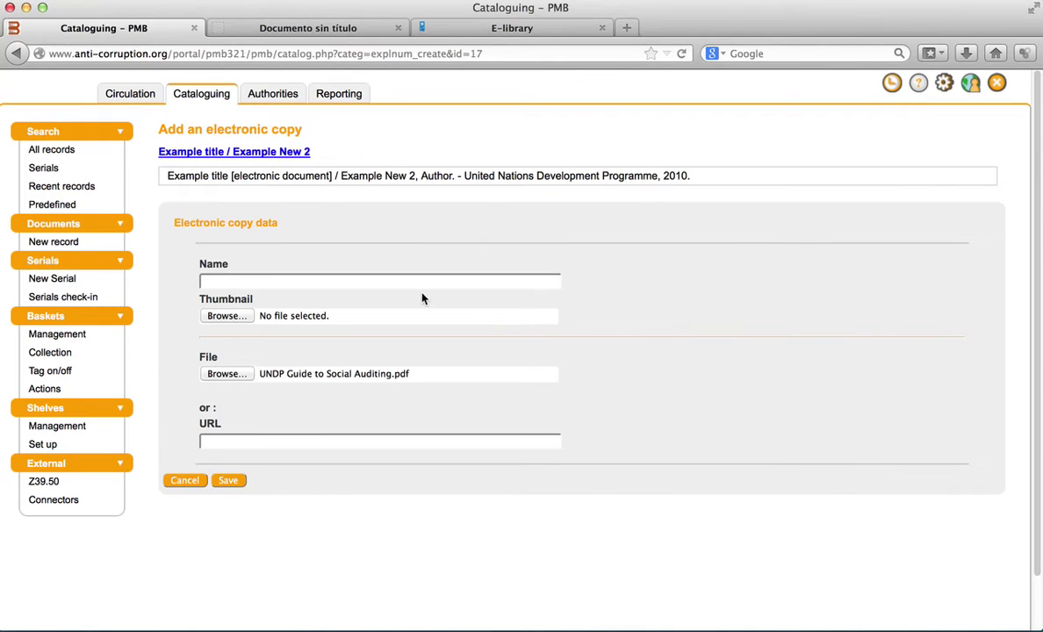
- Set PortadaUNDPGuide.PNG as the electronic copy's thumbnail
left_click(226, 316)
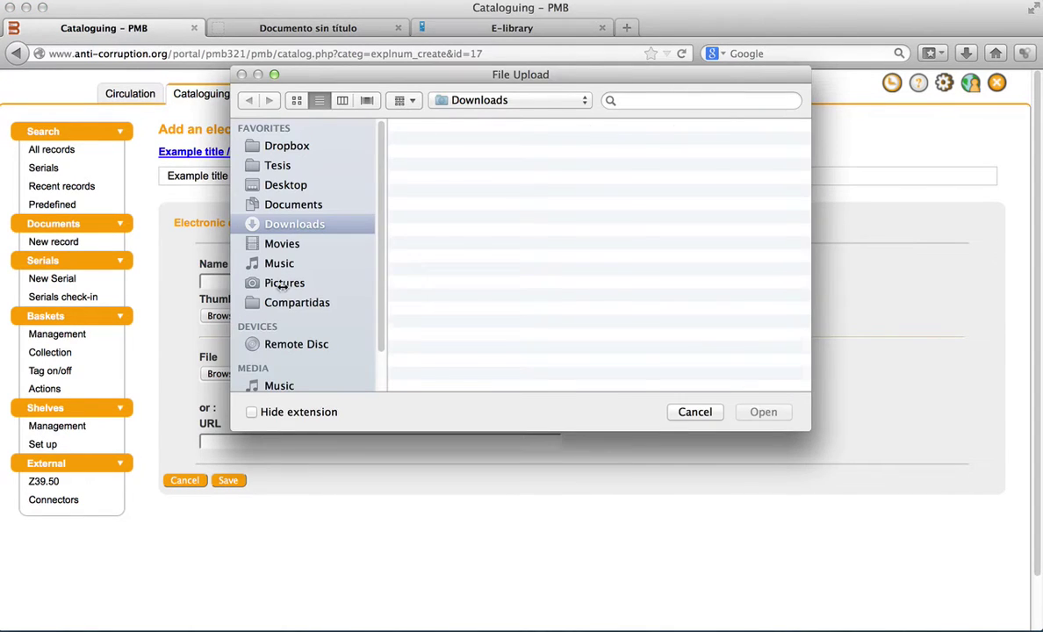
left_click(449, 146)
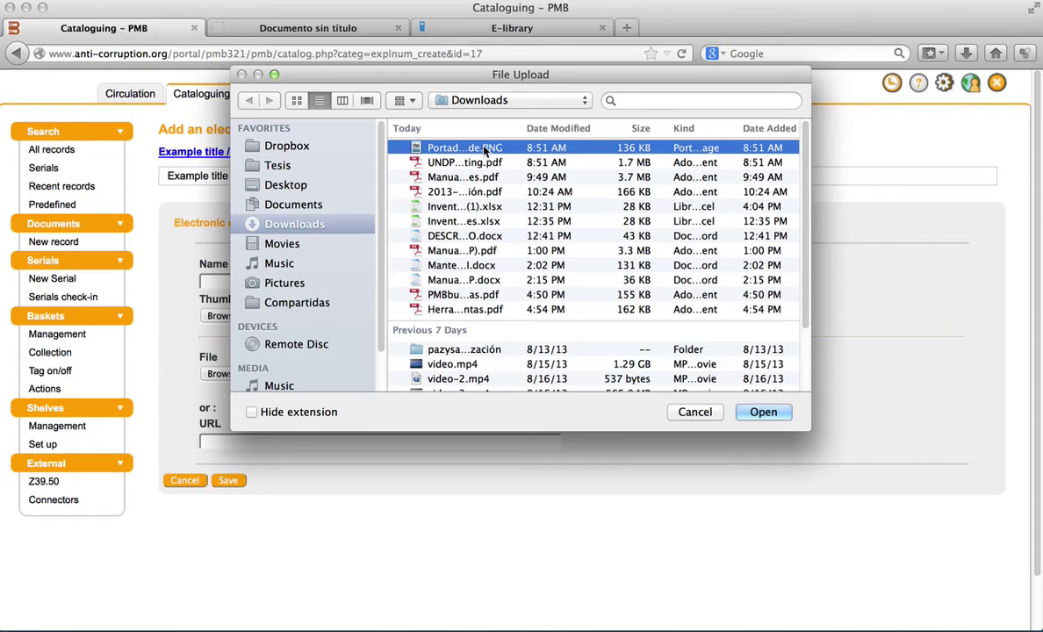
left_click(752, 411)
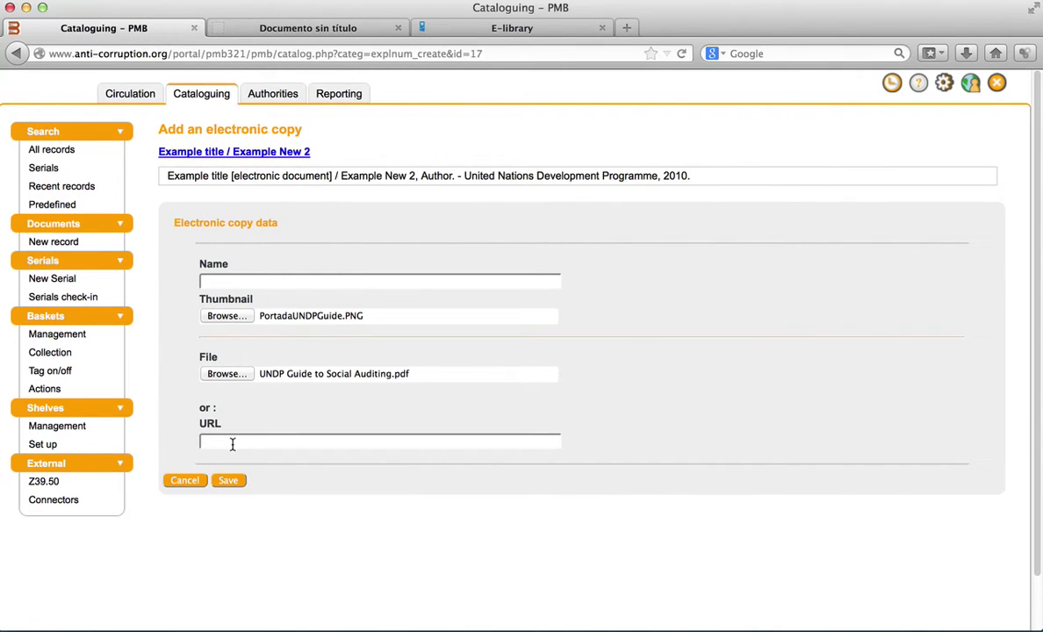
- Save the copy with an empty URL, listing UNDP_Guide_to_Social_Auditing.pdf with its thumbnail
left_click(233, 444)
left_click(224, 482)
left_click(224, 488)
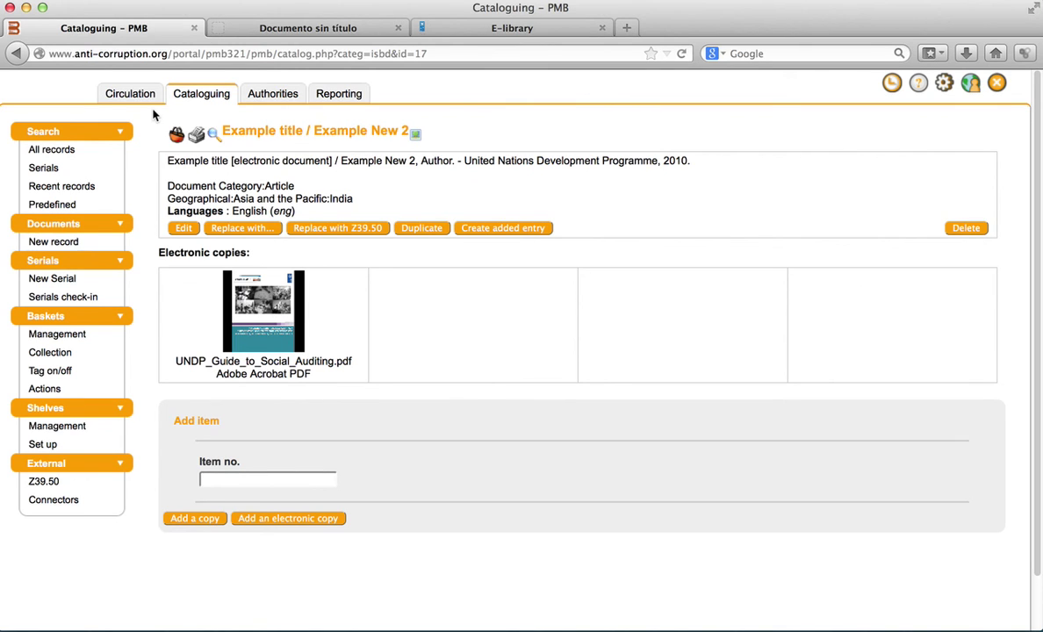
left_click(216, 618)
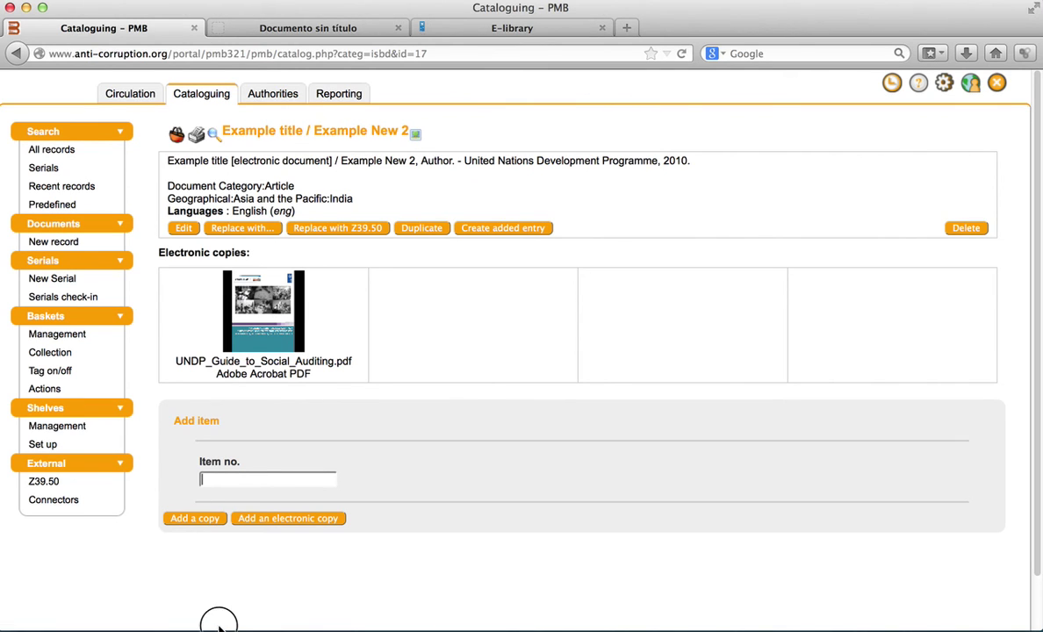